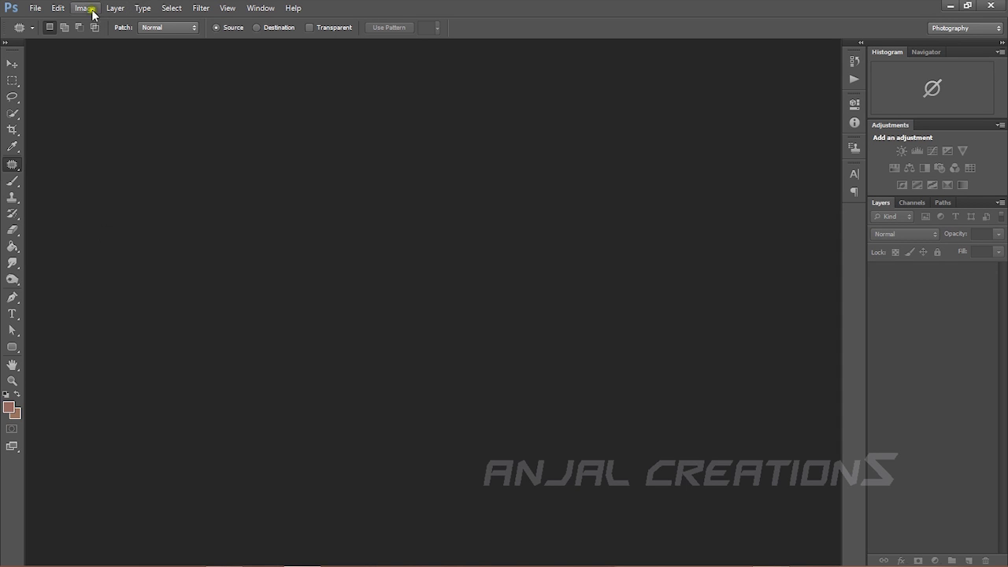
- Open the File menu to reach the Open command
left_click(30, 8)
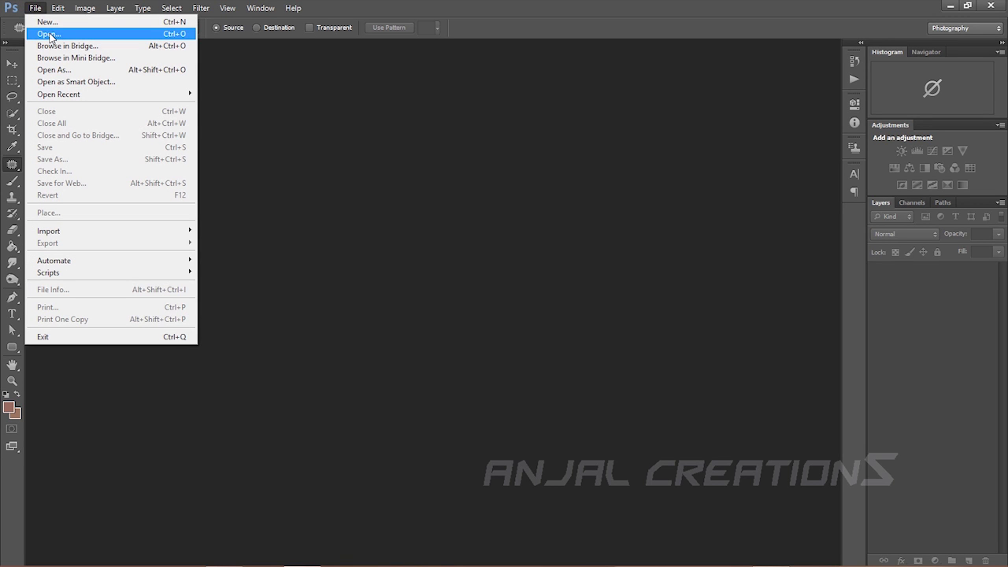
- Open Angry-Birds-Art-Pictures.jpg from the Desktop folder
left_click(49, 35)
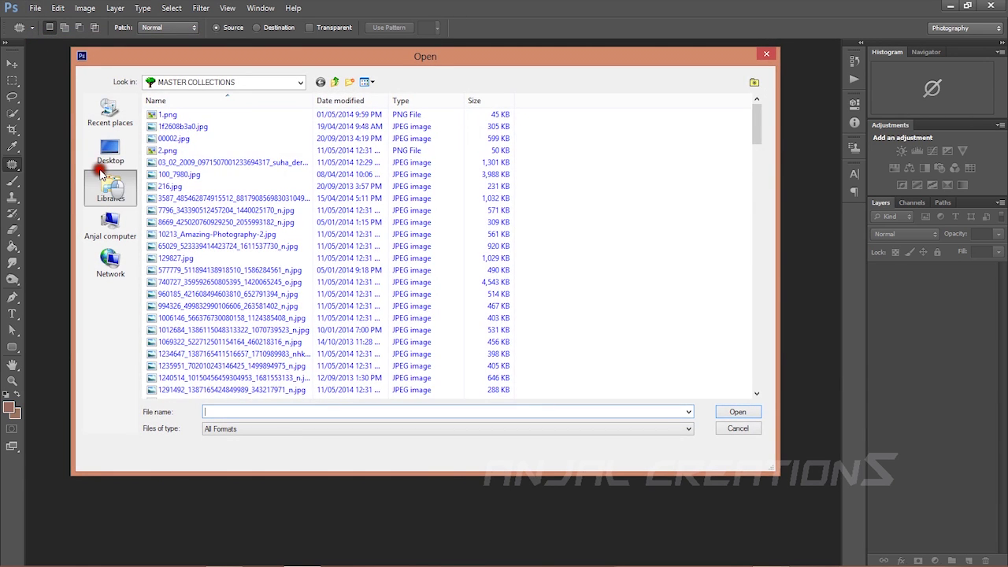
left_click(104, 177)
left_click(107, 151)
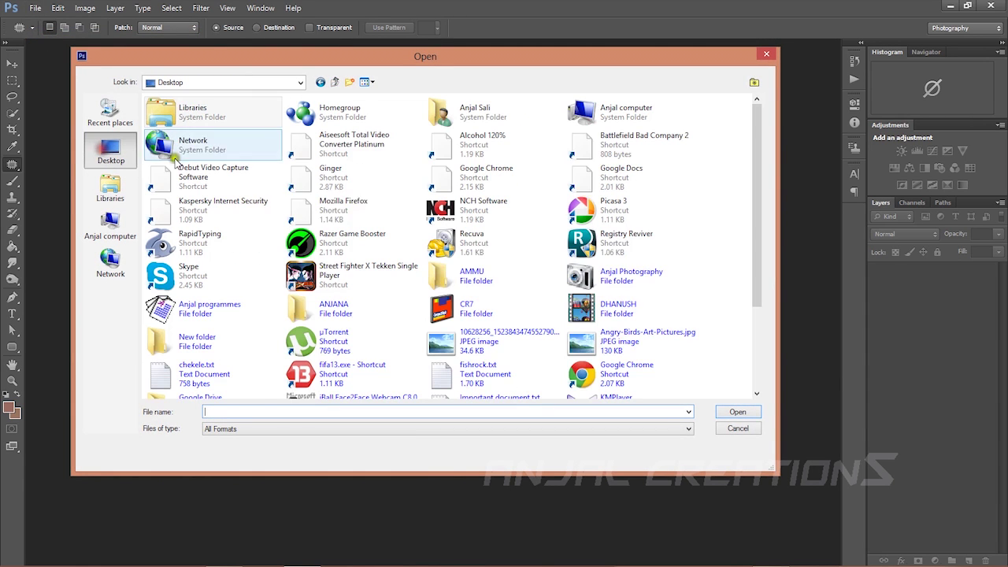
double_click(589, 344)
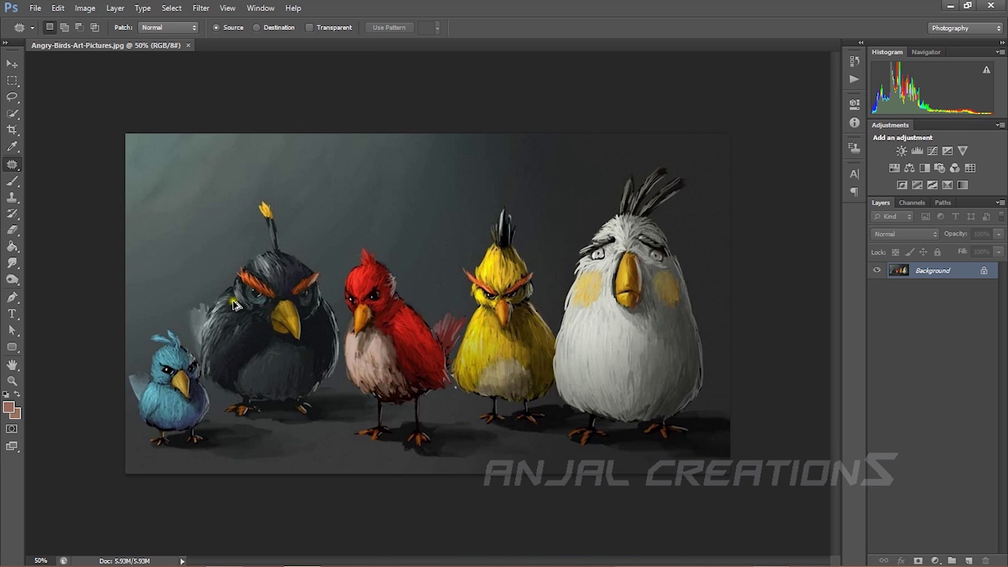
- Zoom in and out on the five-bird artwork, then select the Move tool
scroll(315, 306, "up", 5)
scroll(575, 300, "down", 5)
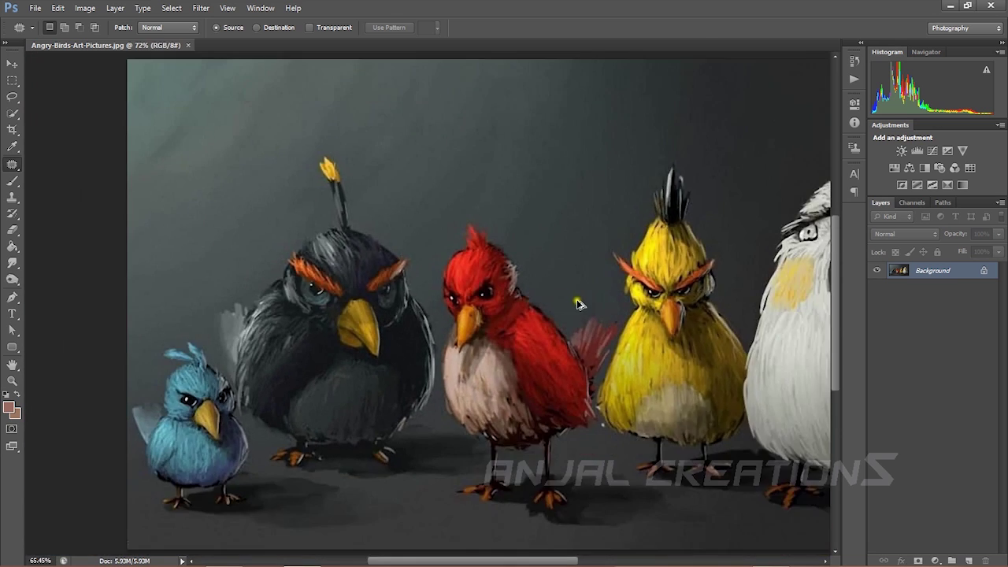
scroll(529, 301, "down", 1)
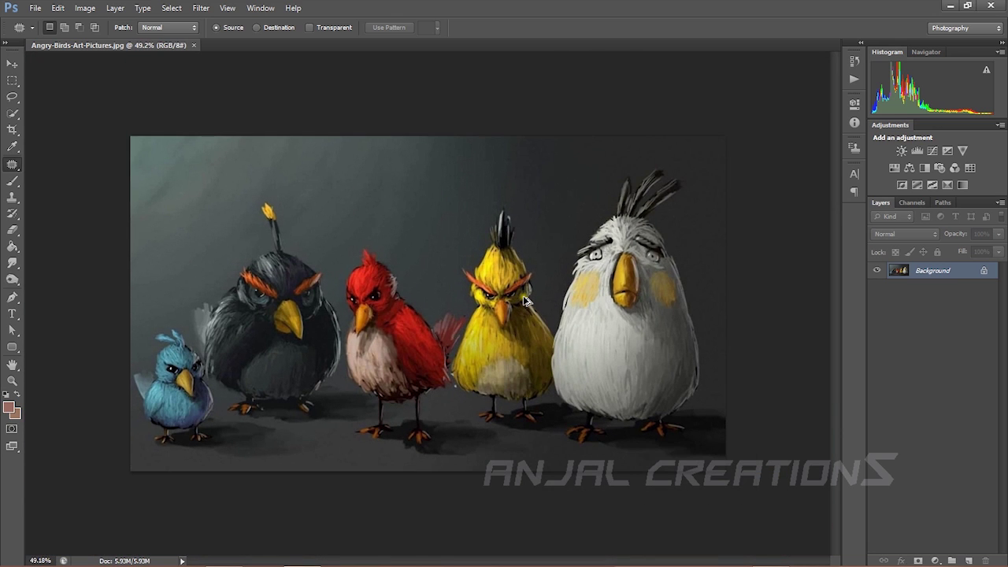
scroll(524, 301, "up", 1)
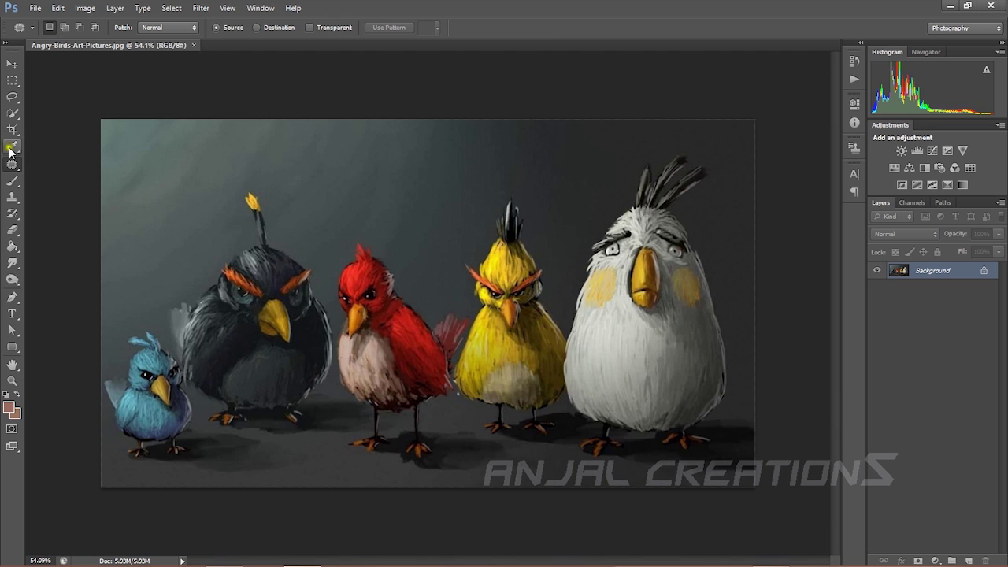
left_click(11, 62)
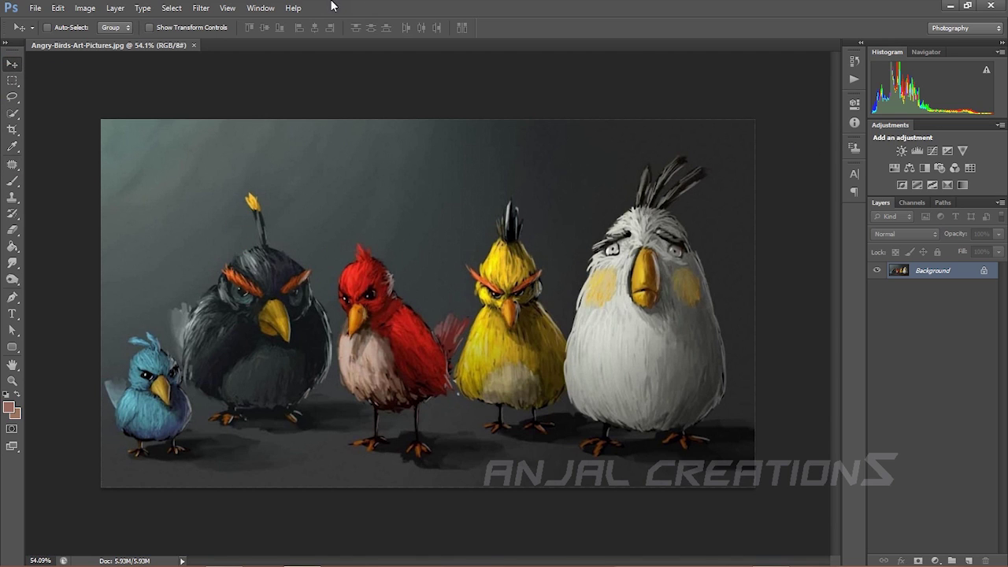
- Apply the Filter > Sharpen > Sharpen filter to the artwork once
left_click(202, 9)
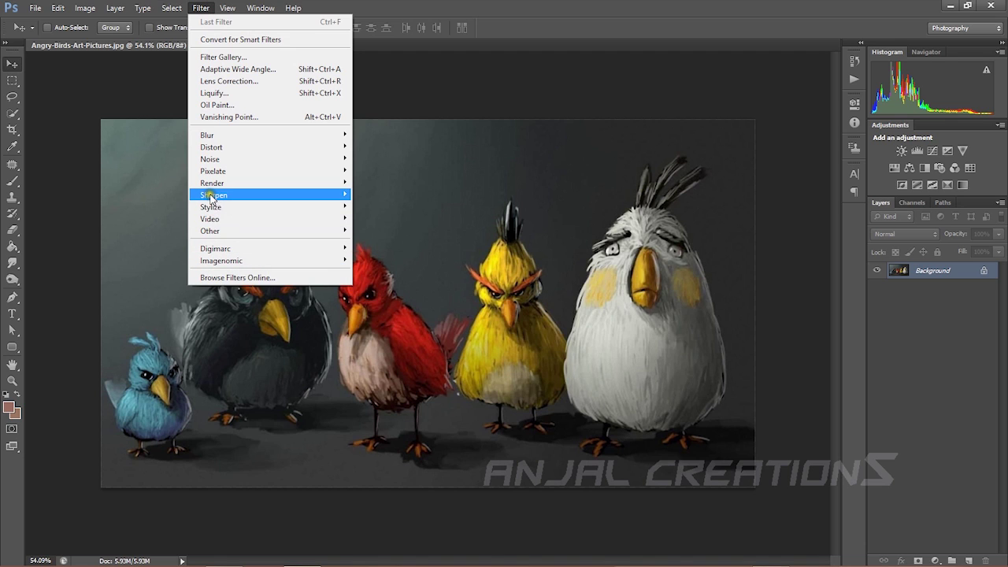
mouse_move(247, 197)
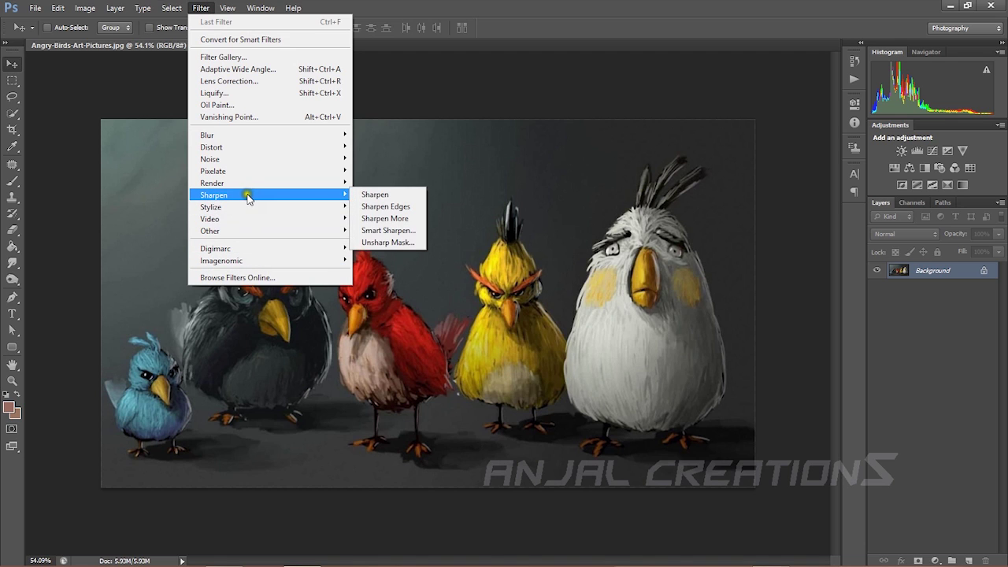
left_click(364, 194)
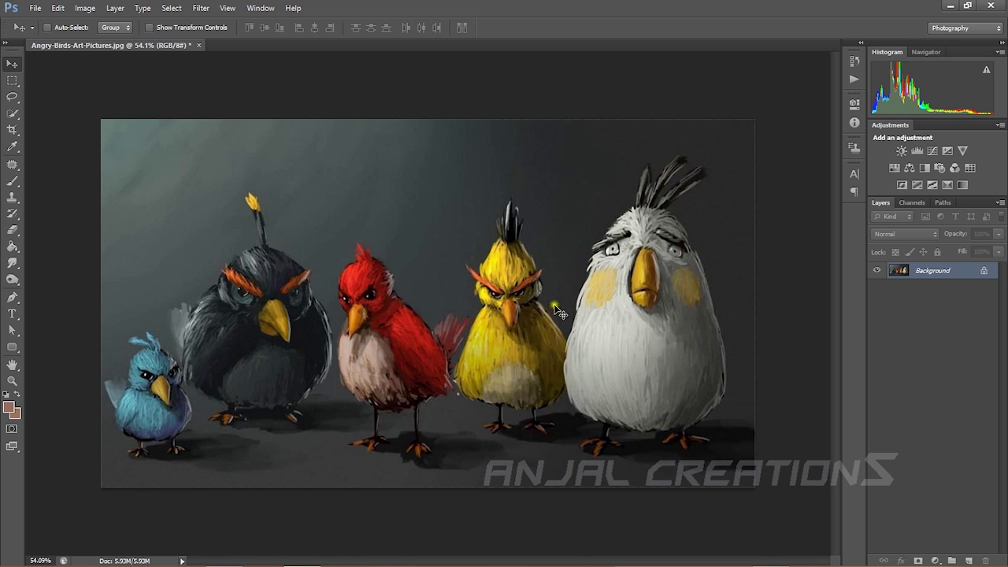
- Apply Sharpen a second time and zoom to check the crisper feathers
left_click(200, 8)
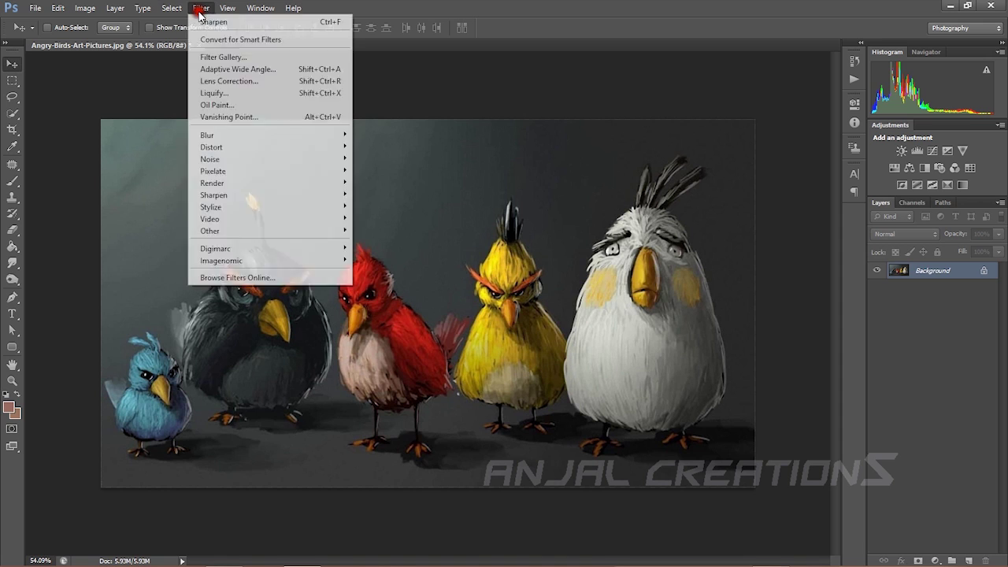
left_click(214, 196)
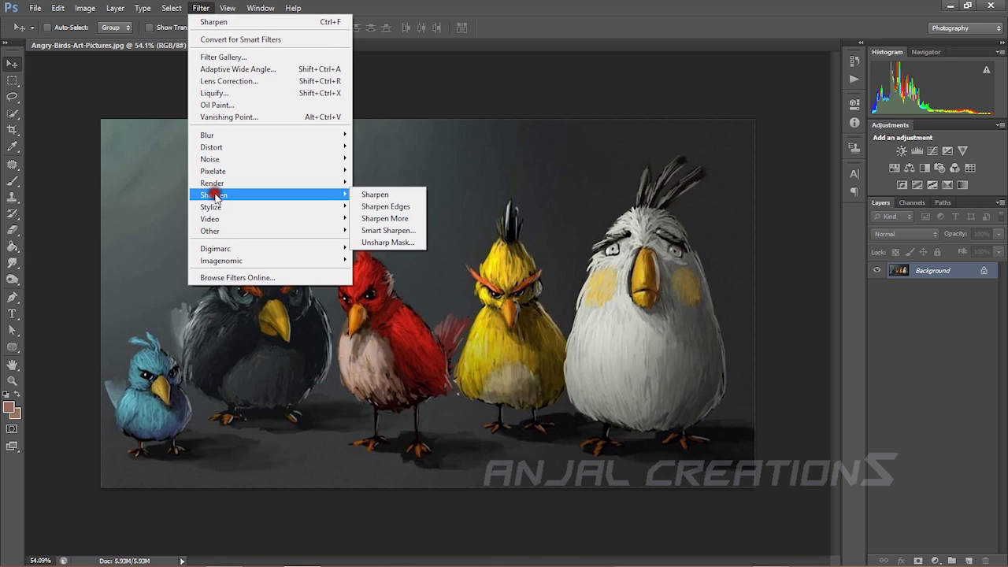
left_click(376, 195)
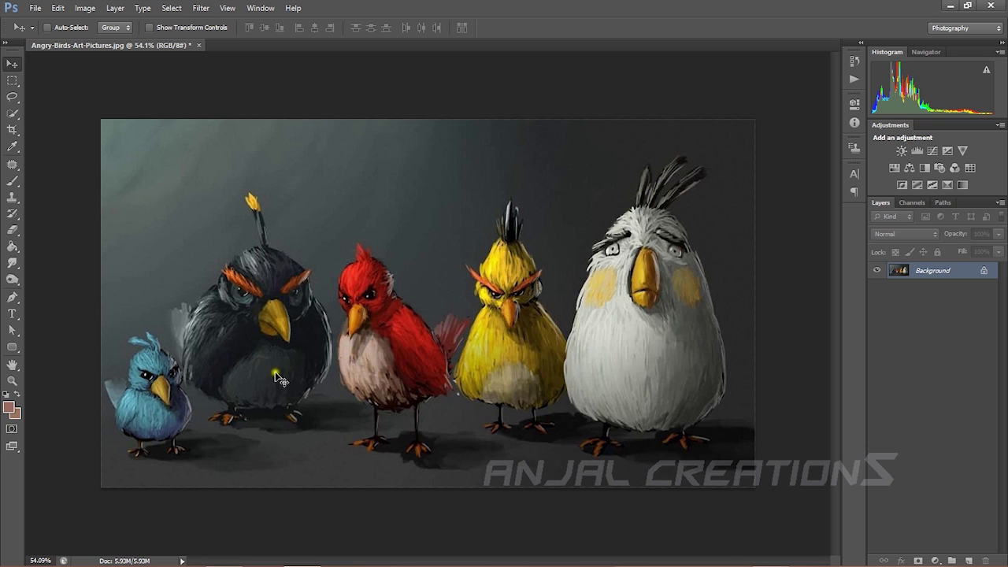
scroll(504, 240, "down", 2)
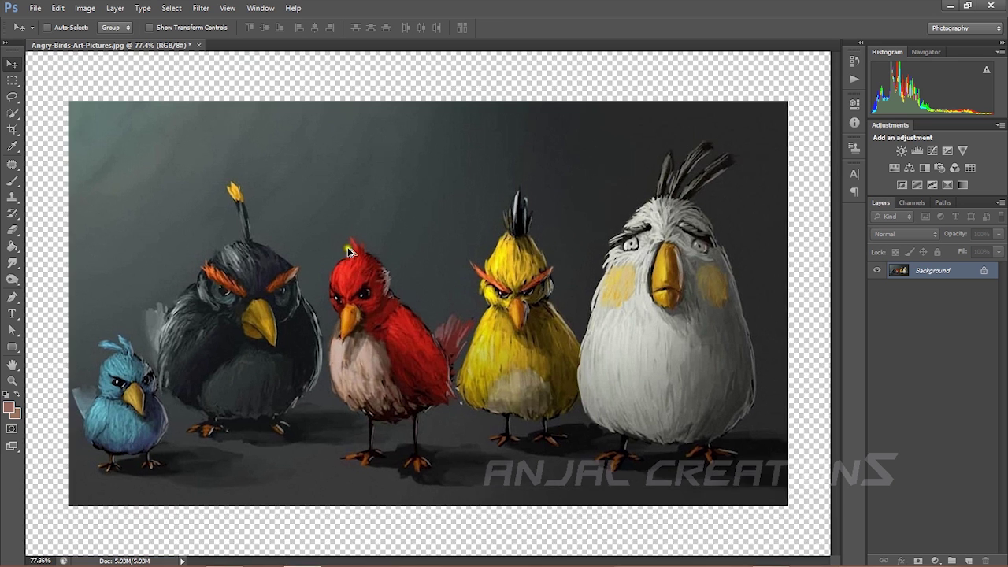
scroll(412, 281, "up", 5)
scroll(473, 288, "down", 4)
scroll(312, 52, "up", 1)
- Open Filter > Sharpen > Smart Sharpen and move its dialog aside
left_click(203, 8)
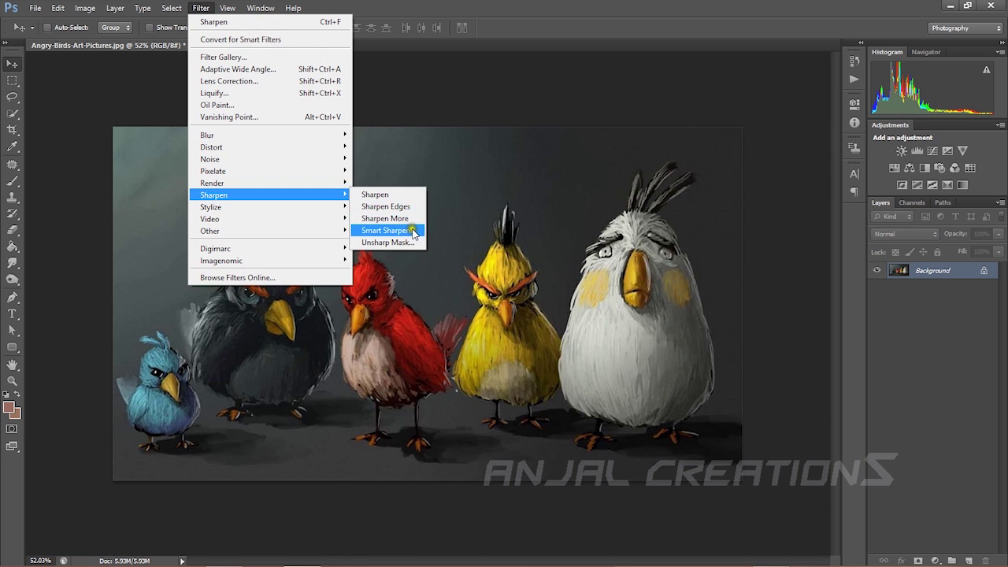
left_click(372, 231)
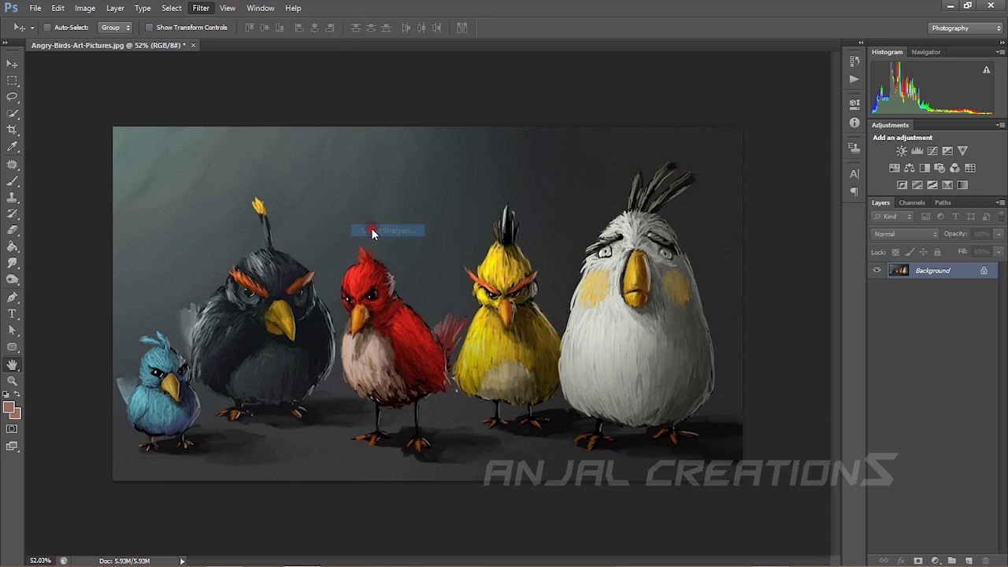
left_click_drag(722, 214, 594, 183)
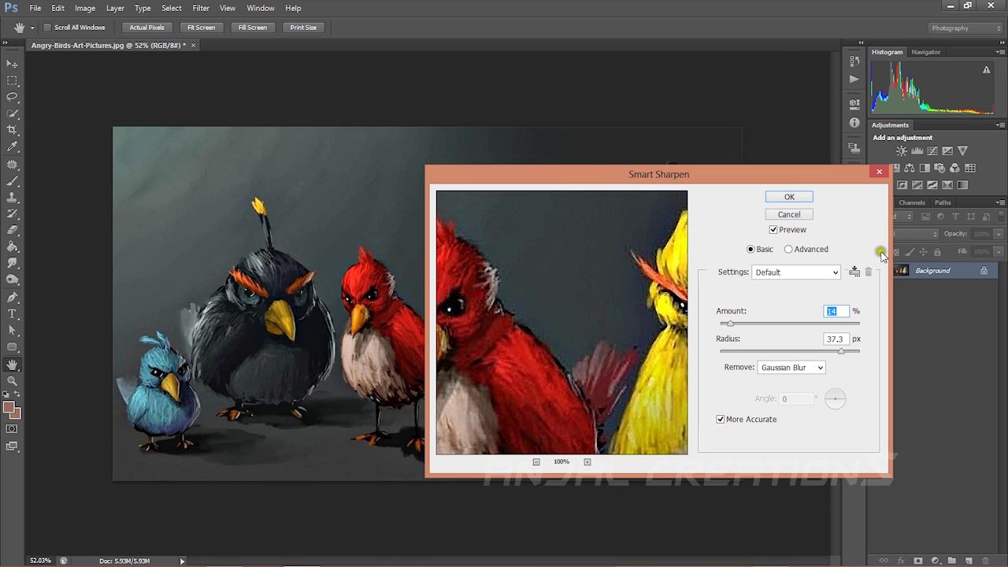
- Set Smart Sharpen Radius to 64.0 px and Amount to 86%, with the preview at 33%
left_click(535, 463)
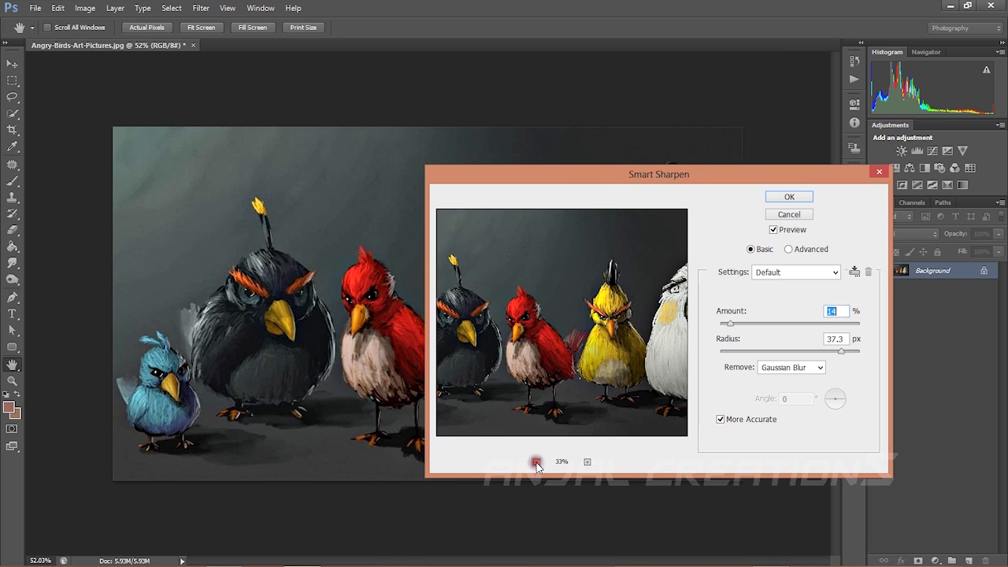
left_click(535, 463)
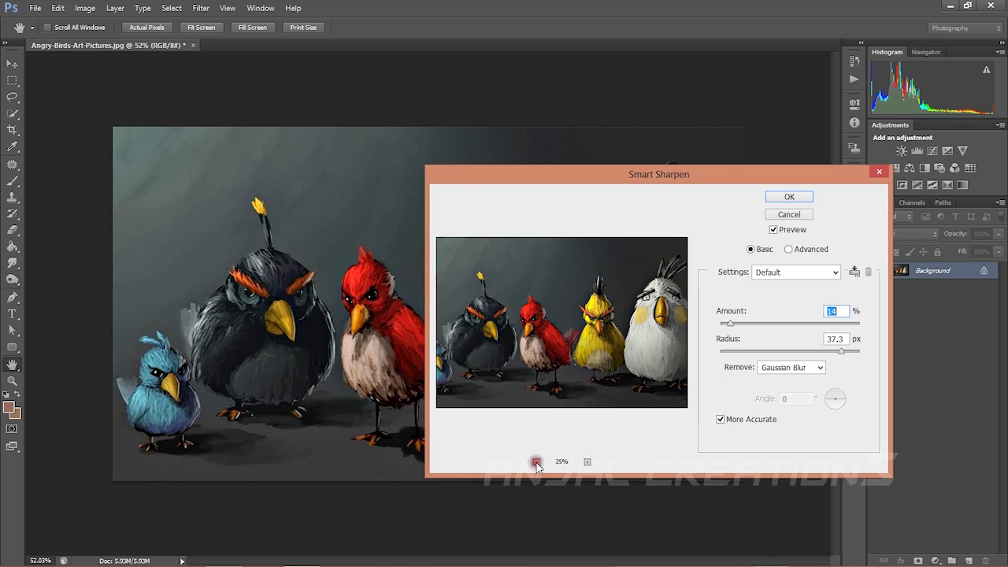
left_click(586, 463)
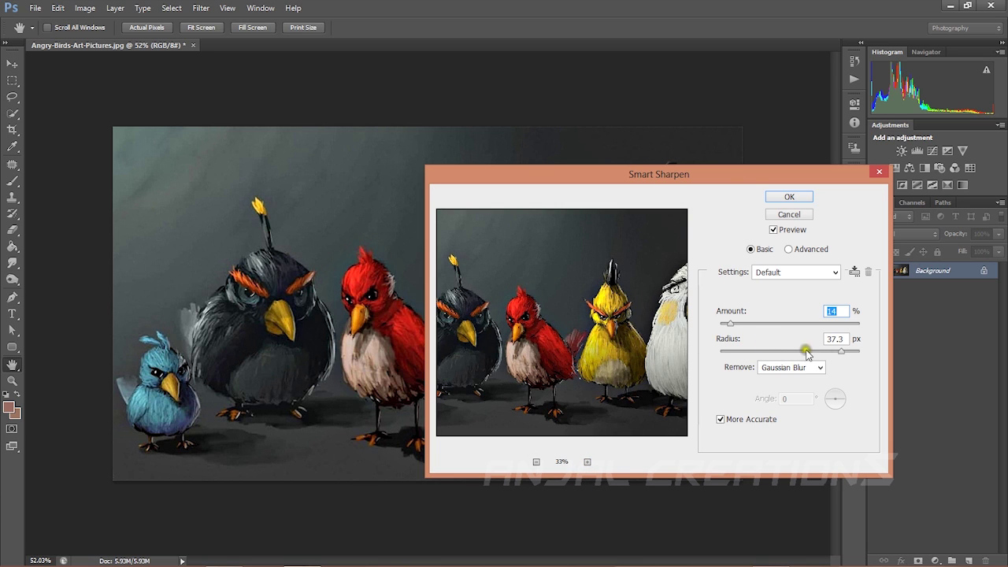
mouse_move(842, 352)
left_mouse_down()
mouse_move(720, 354)
mouse_move(867, 348)
mouse_move(856, 339)
left_mouse_up()
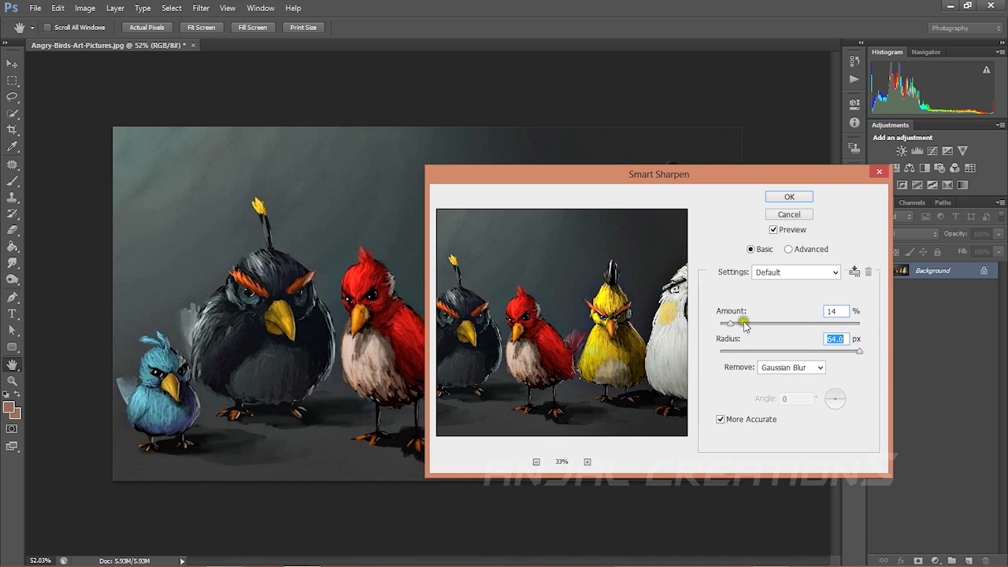
left_click_drag(732, 323, 785, 324)
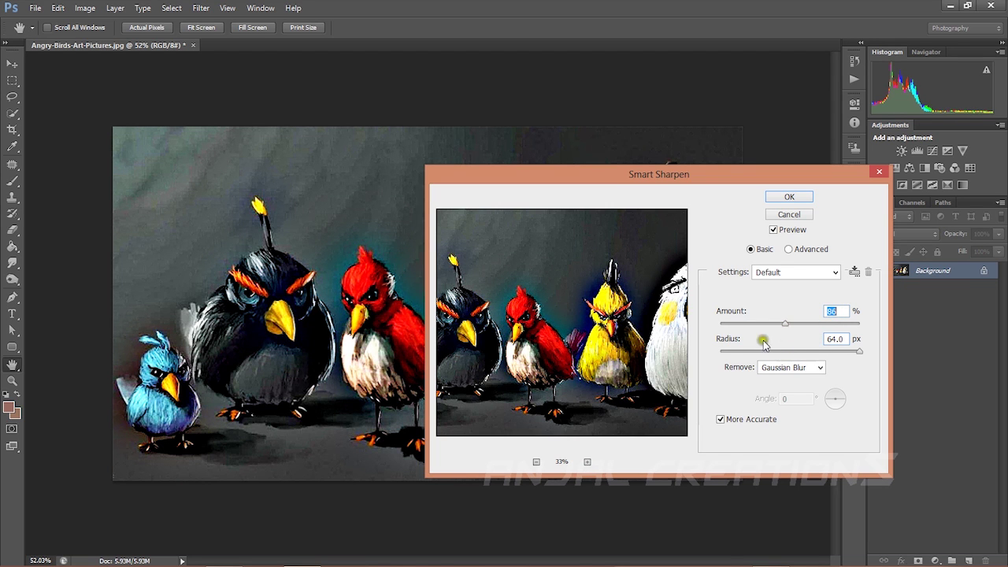
left_click_drag(688, 175, 752, 168)
- Try removing Lens Blur, then Motion Blur, in the Smart Sharpen Remove list
left_click(864, 361)
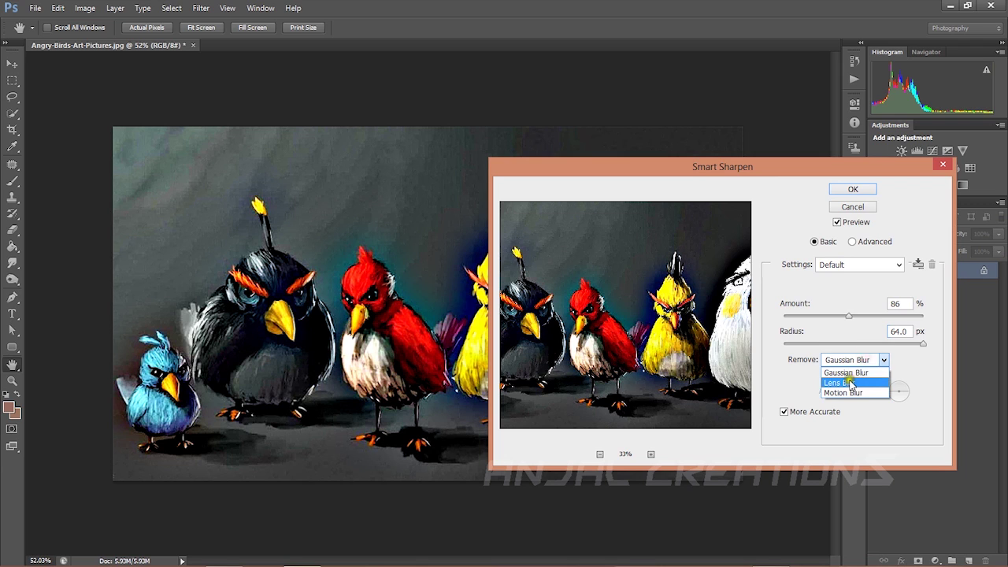
left_click(850, 384)
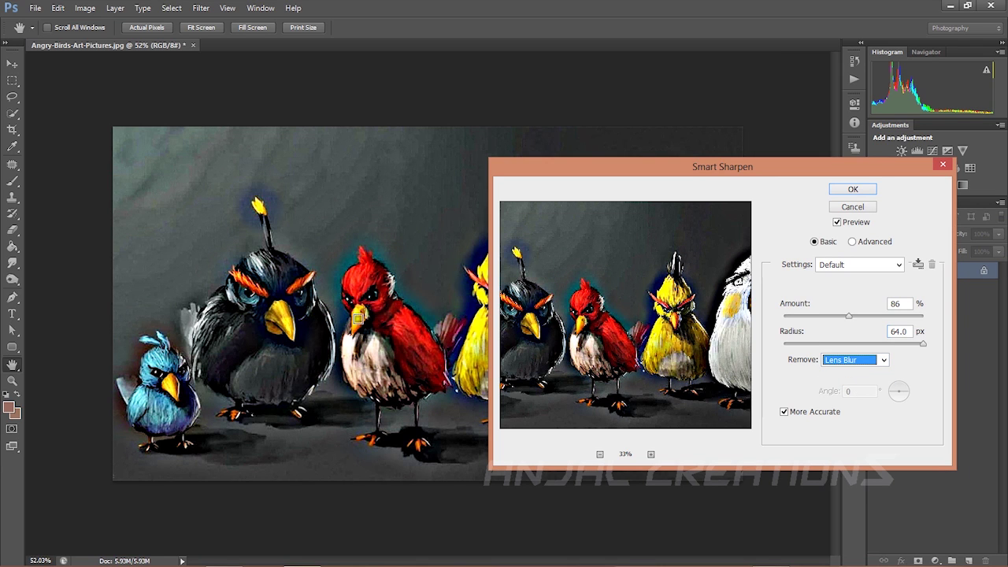
left_click(853, 362)
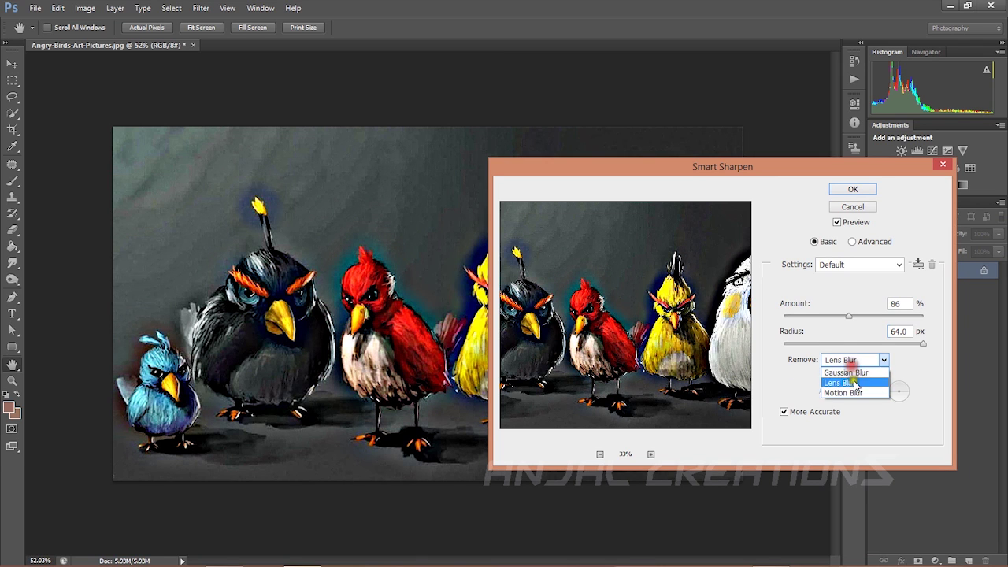
left_click(864, 391)
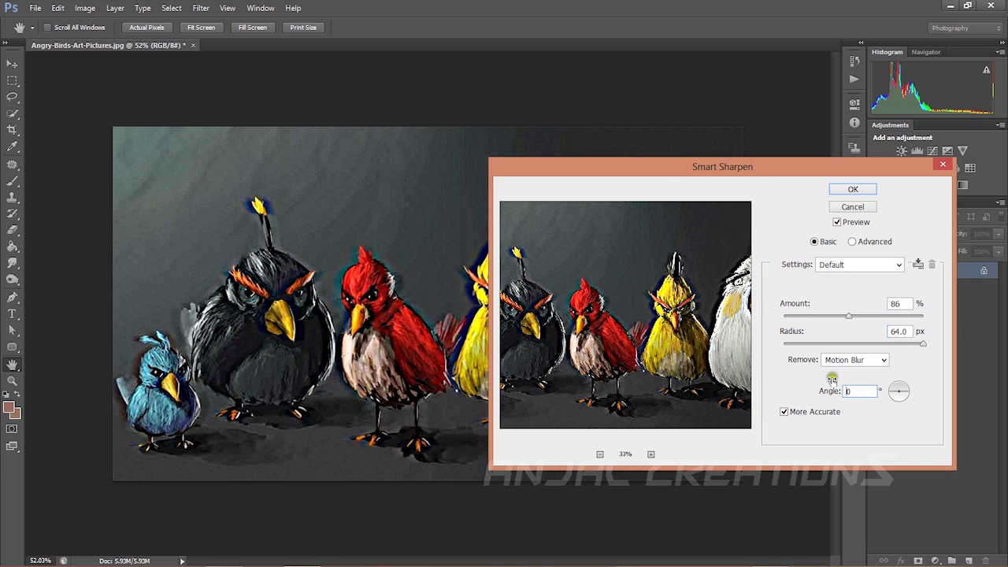
left_click_drag(607, 172, 668, 134)
- Test Motion Blur angles of -66, 58 and 13 degrees
left_click(910, 324)
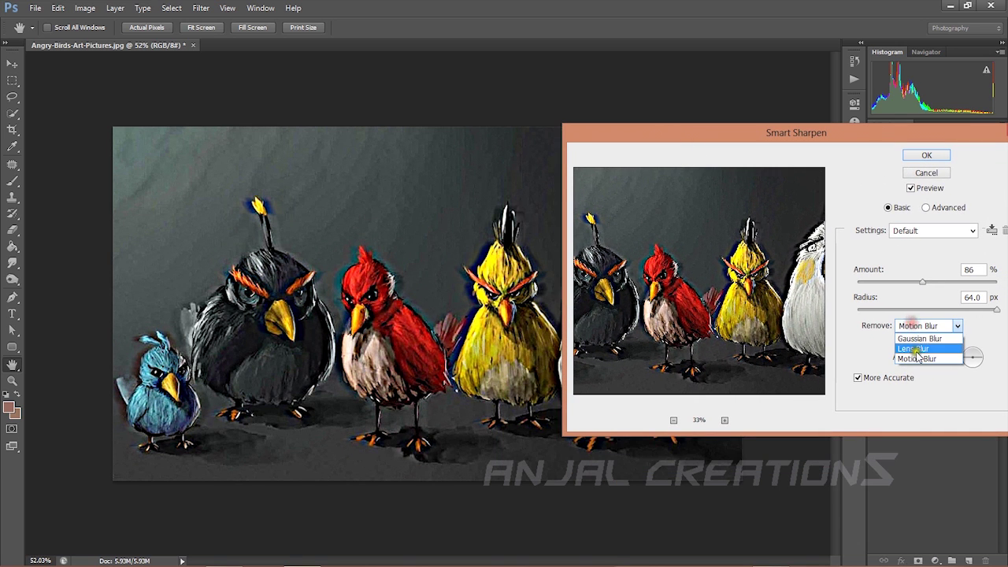
left_click(872, 339)
mouse_move(974, 359)
left_mouse_down()
mouse_move(981, 368)
mouse_move(961, 370)
left_mouse_up()
left_click(976, 369)
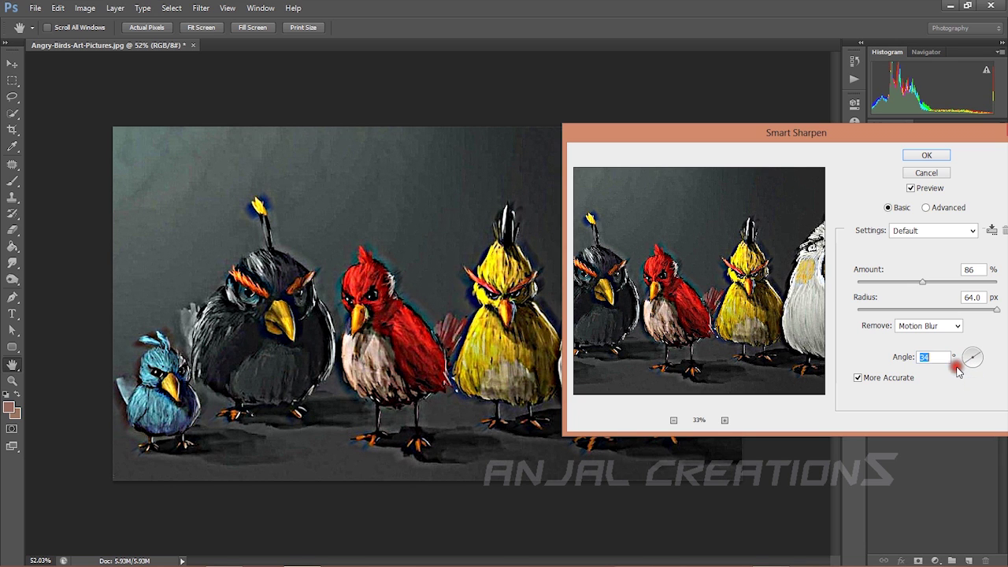
left_click(981, 353)
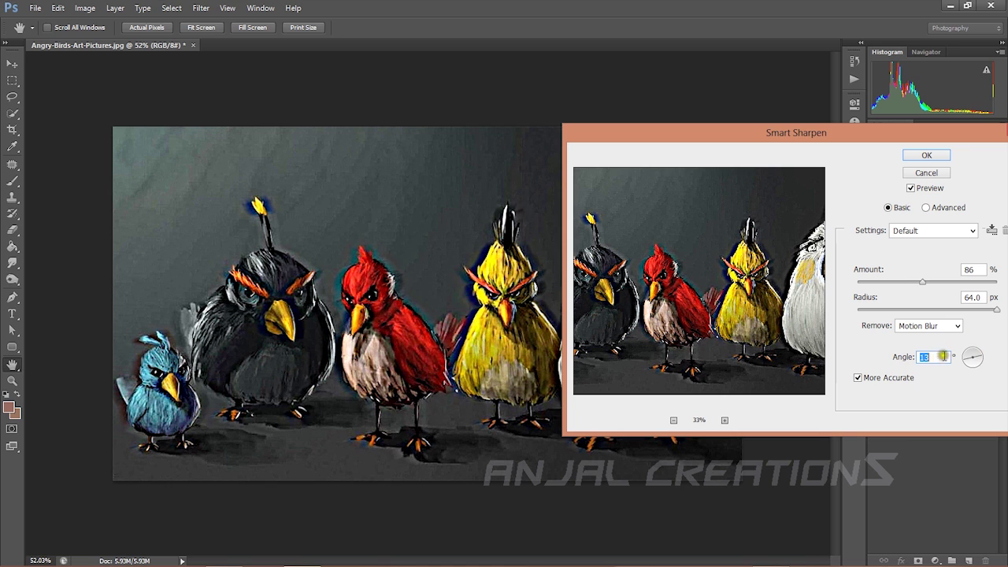
- Switch back to Lens Blur, then settle on removing Gaussian Blur with More Accurate on
left_click(933, 325)
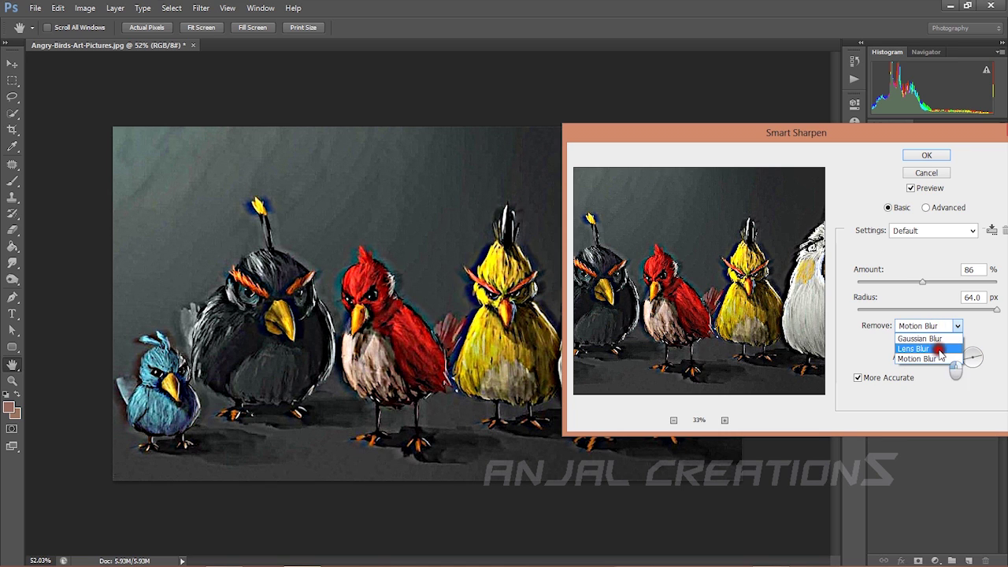
left_click(939, 349)
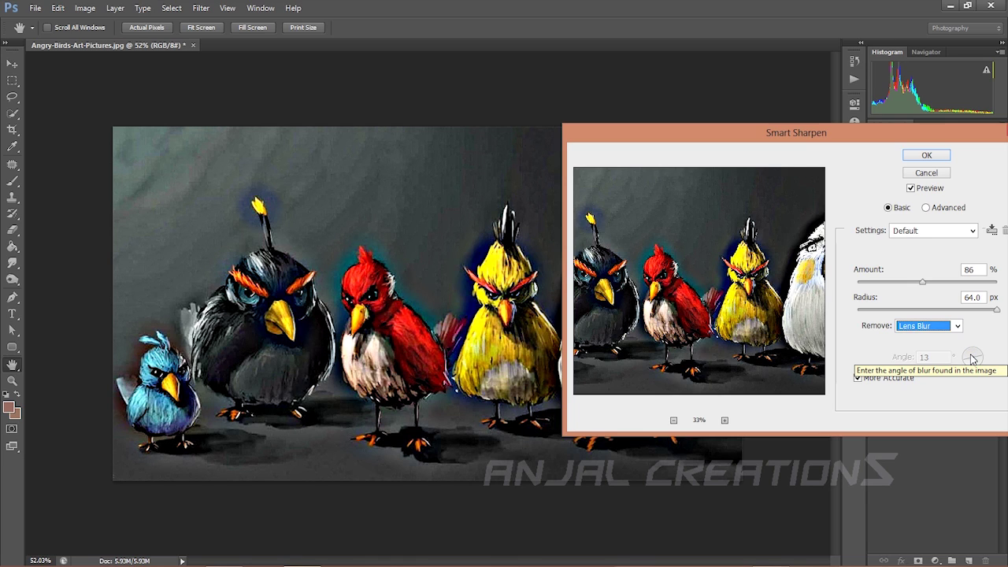
left_click(973, 358)
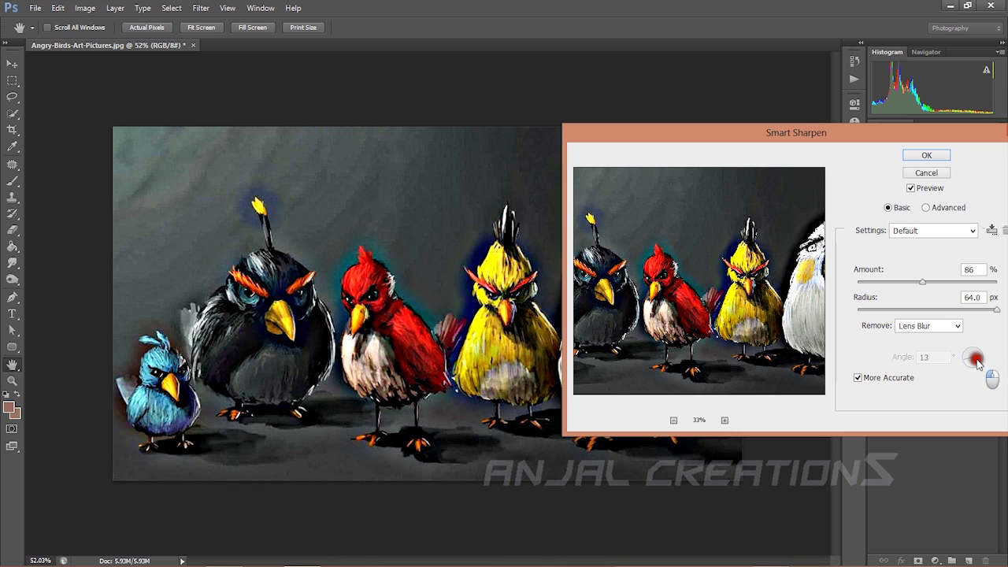
left_click(928, 325)
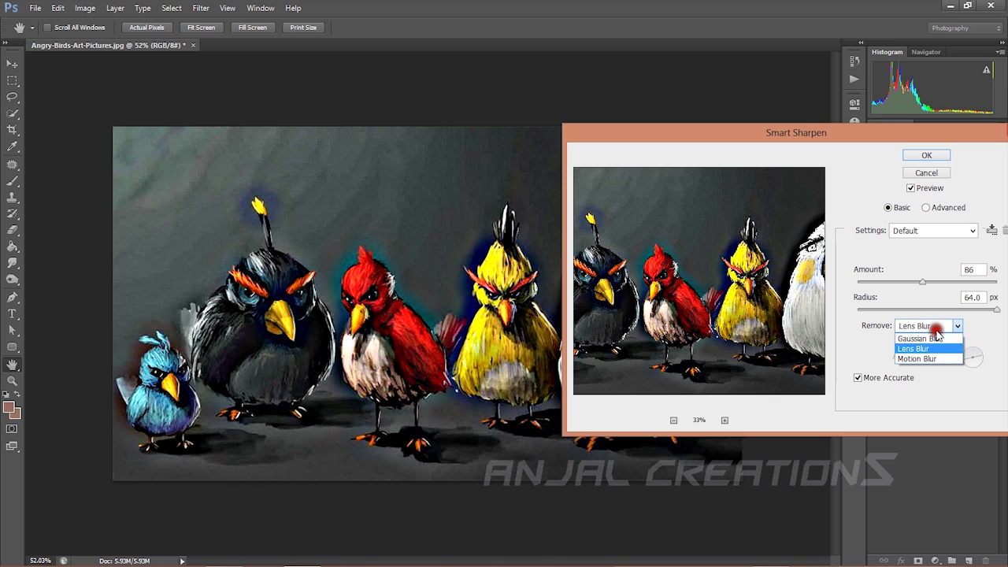
left_click(935, 340)
left_click(973, 358)
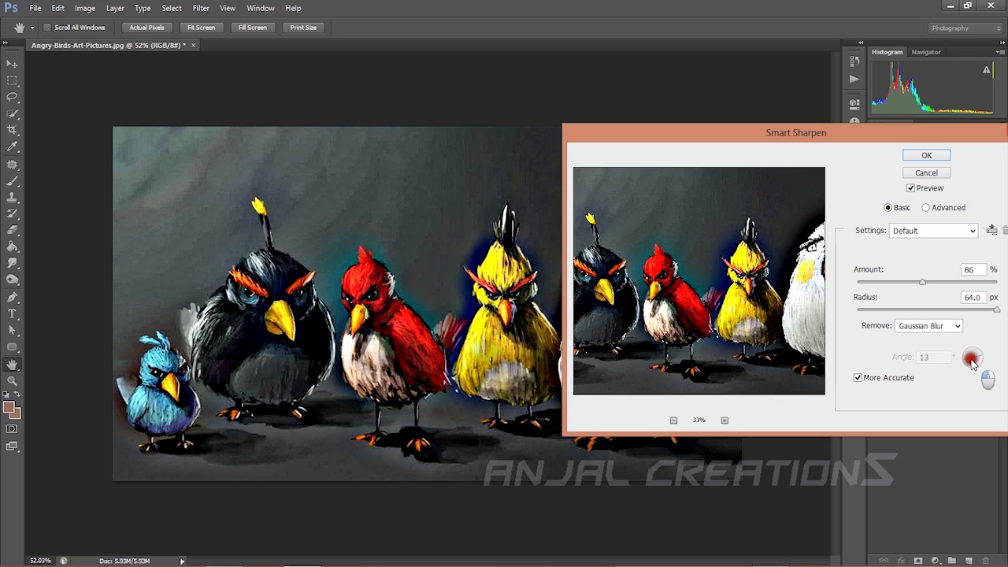
left_click(973, 358)
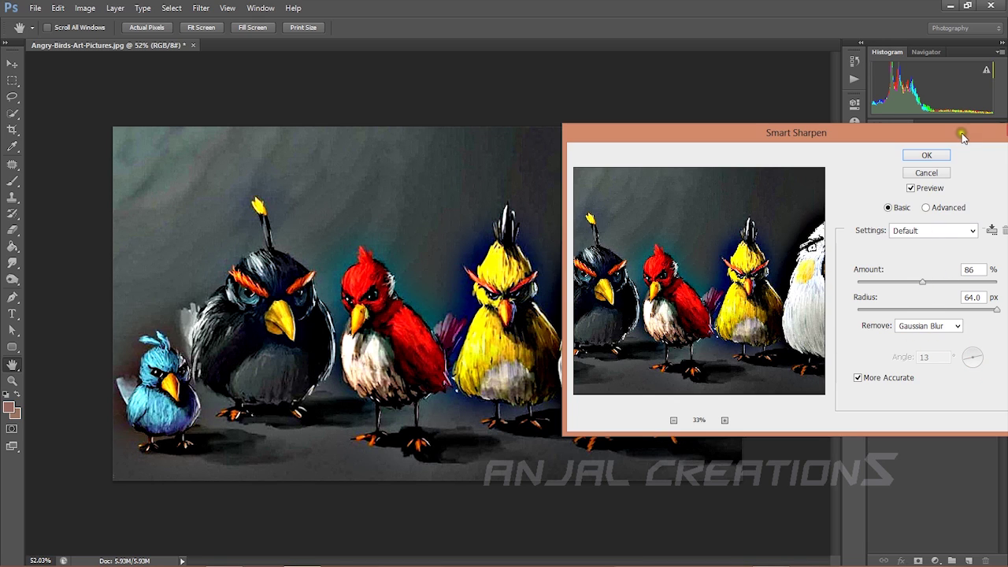
left_click_drag(953, 132, 848, 161)
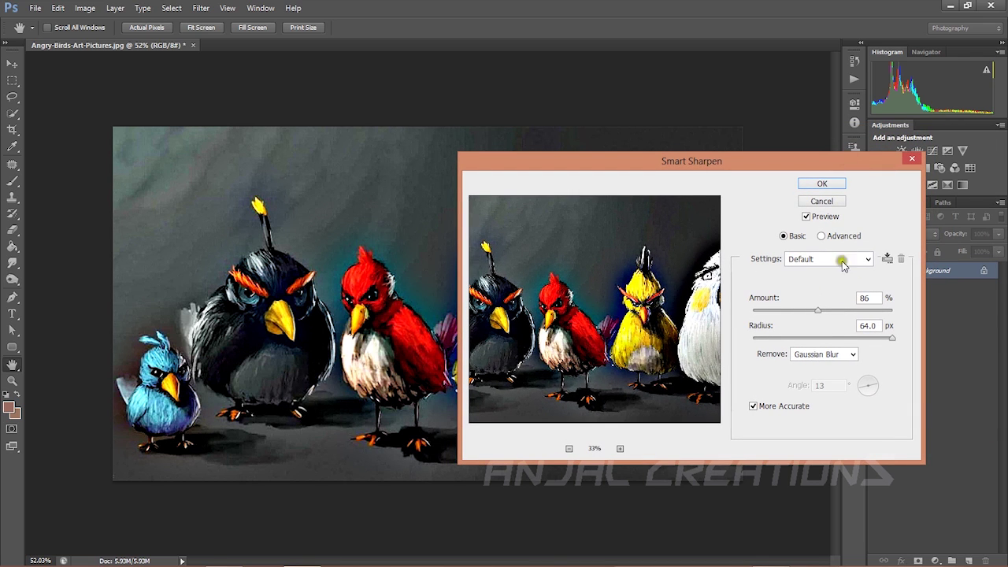
- Set Shadow Fade 24% at 40 px radius and Highlight Fade 21% at 30 px radius
left_click(829, 237)
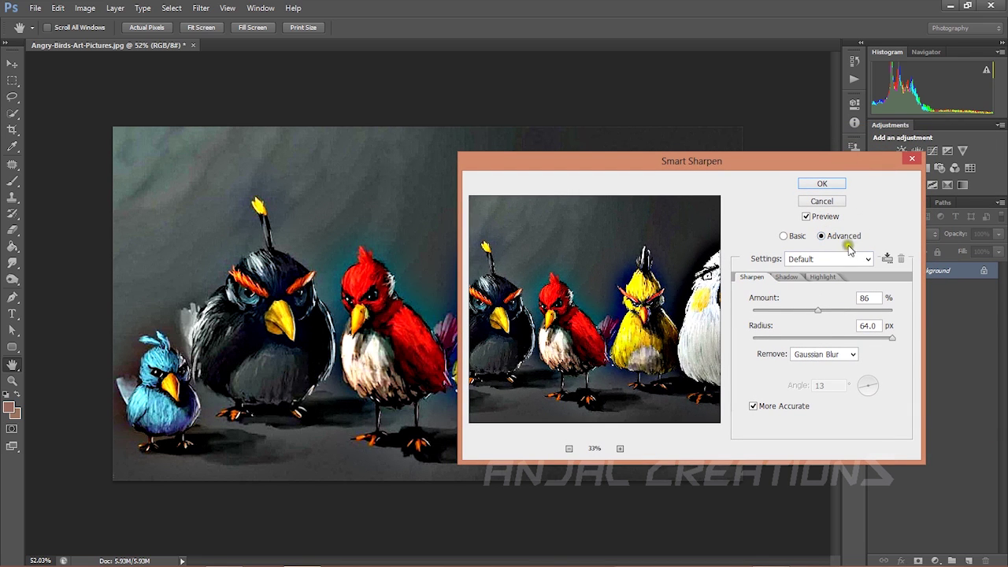
left_click(786, 276)
left_click_drag(754, 312, 785, 311)
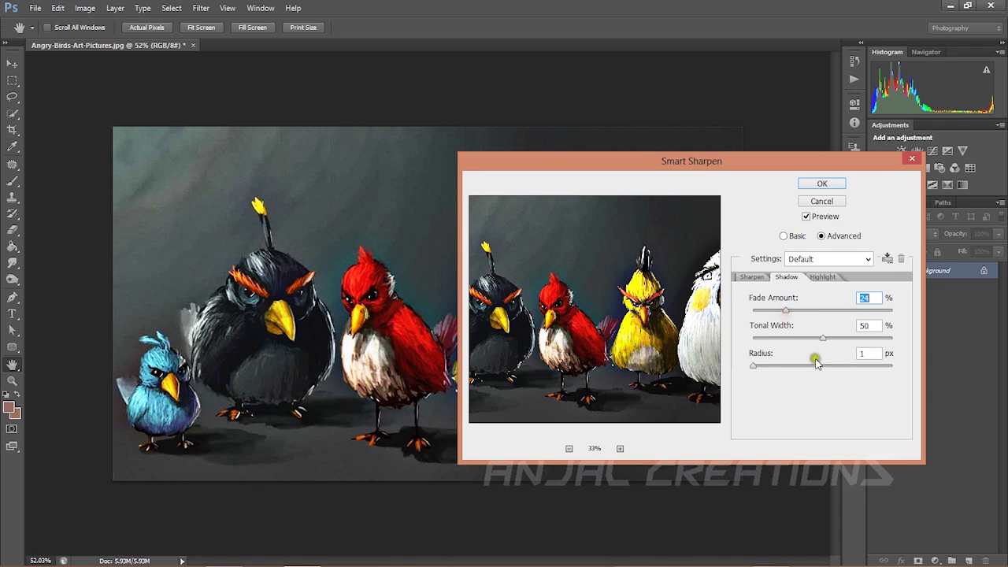
left_click_drag(755, 367, 807, 370)
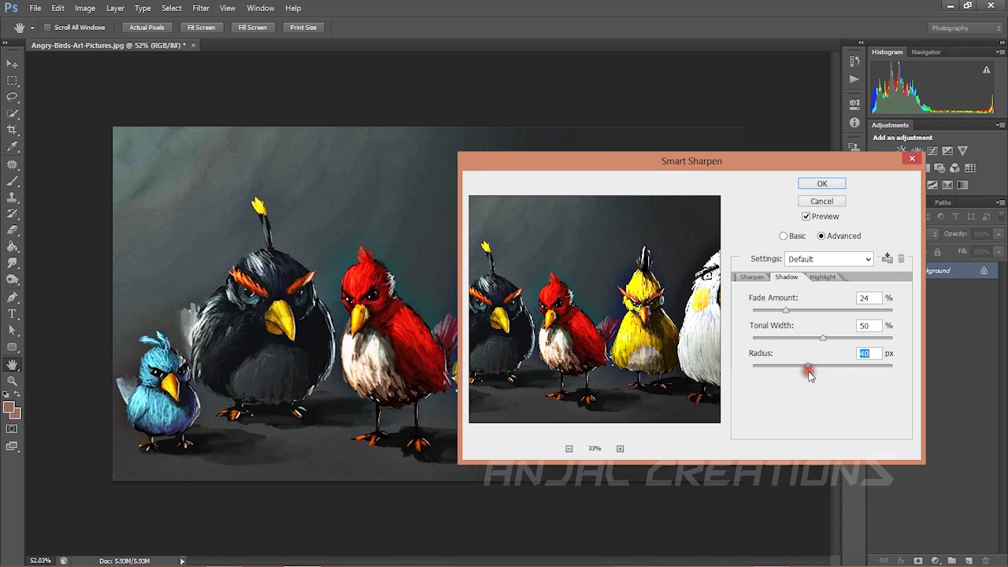
left_click(821, 277)
left_click_drag(753, 310, 782, 314)
left_click_drag(754, 368, 793, 368)
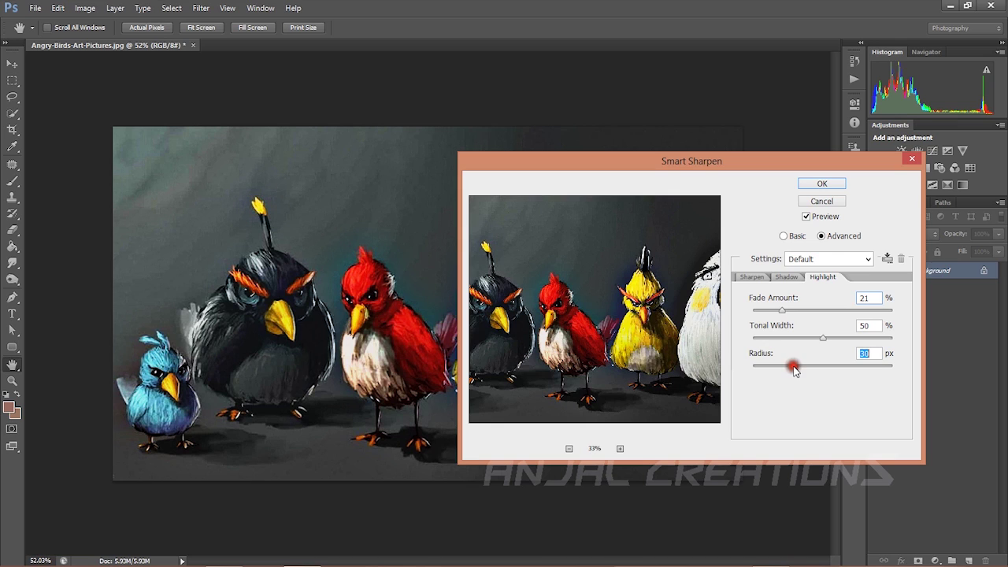
- Set Sharpen Radius to 48.6 px and Amount to 136%, then apply Smart Sharpen
left_click(752, 277)
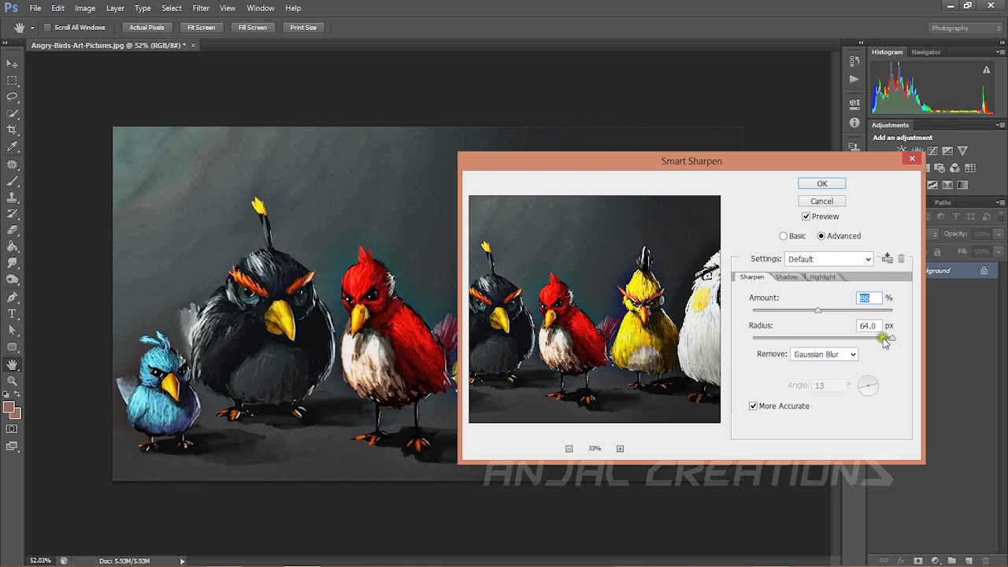
left_click_drag(889, 340, 885, 340)
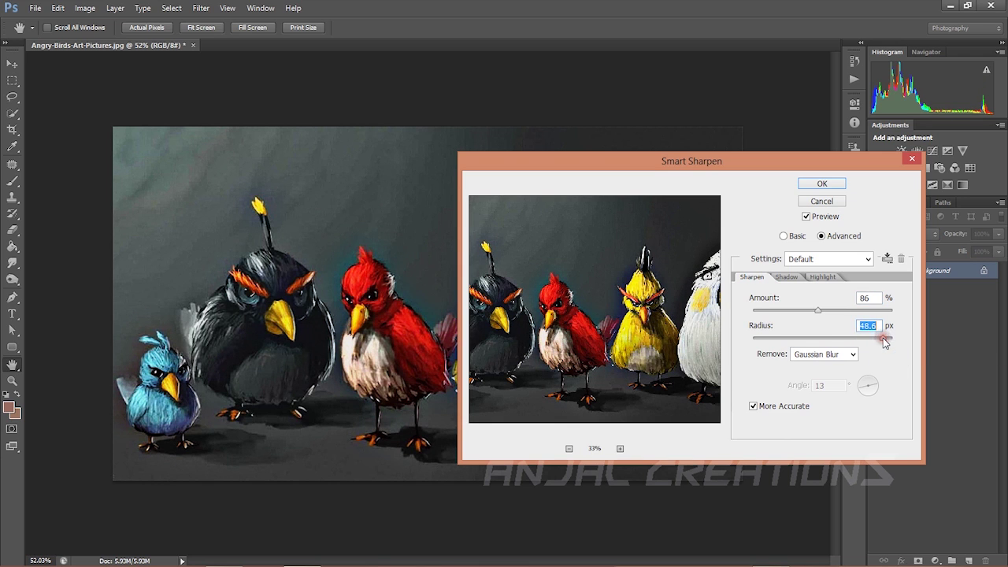
left_click_drag(825, 315, 843, 317)
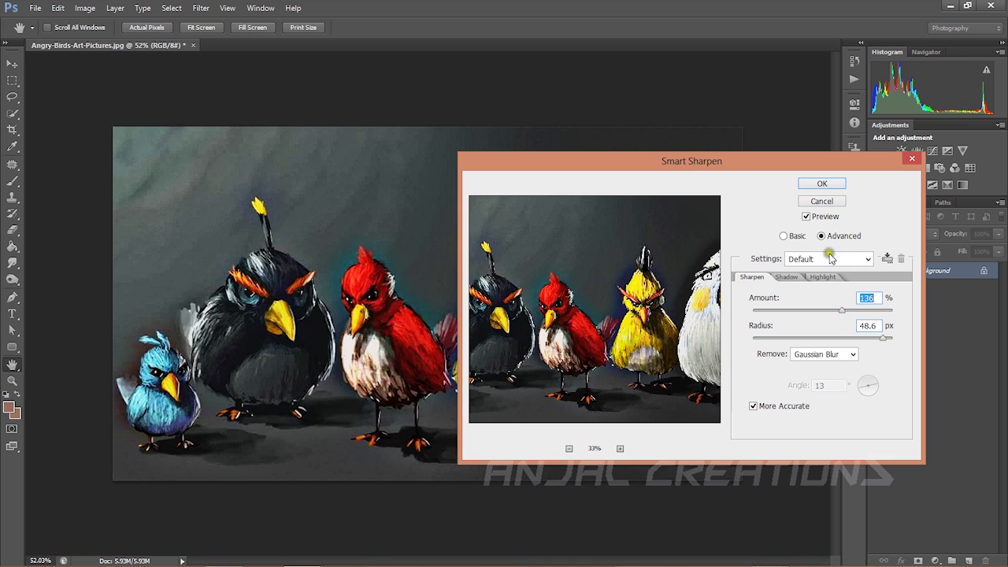
left_click(816, 184)
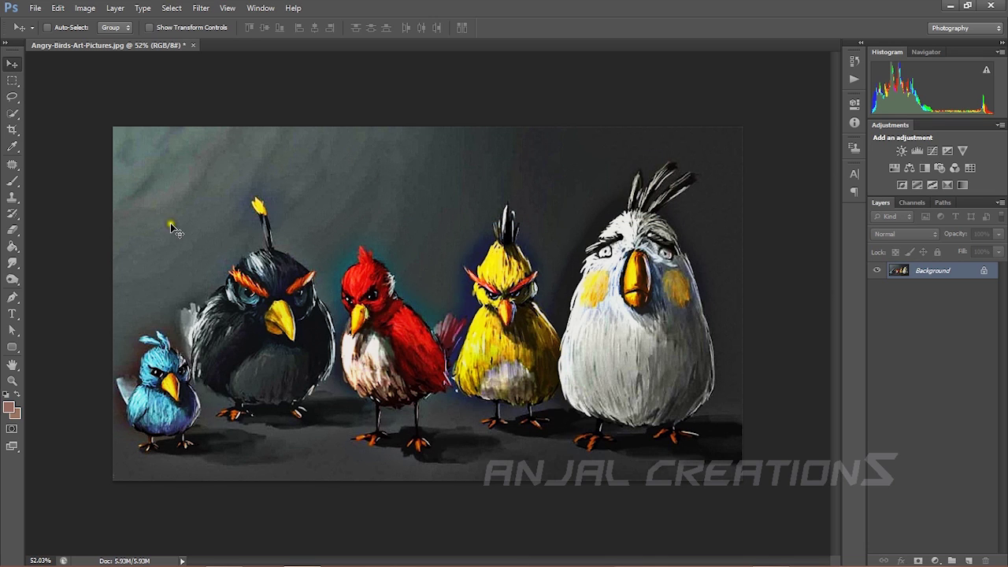
- Toggle undo and redo to compare the sharpened artwork with its muted state, ending vivid
key("ctrl+z")
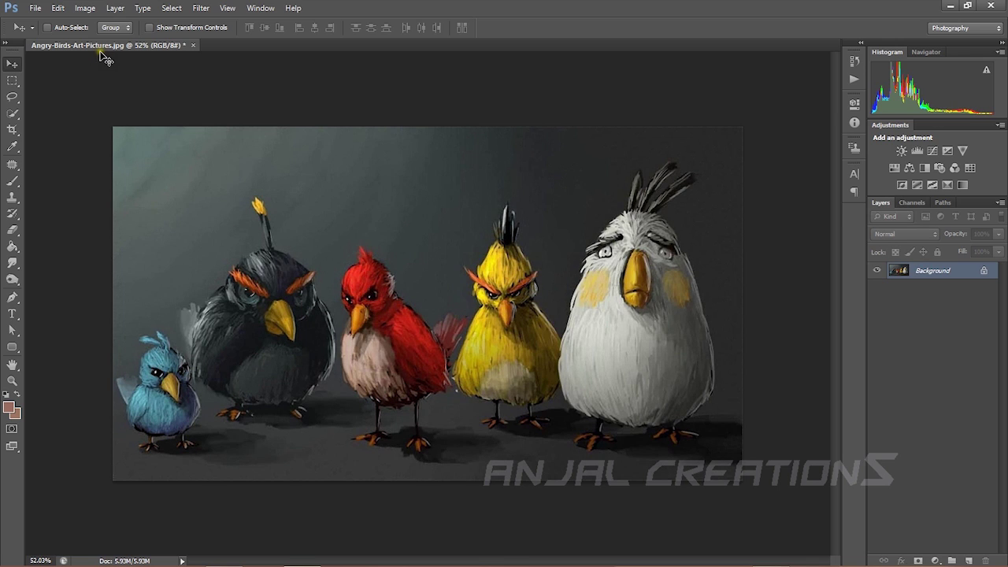
key("z")
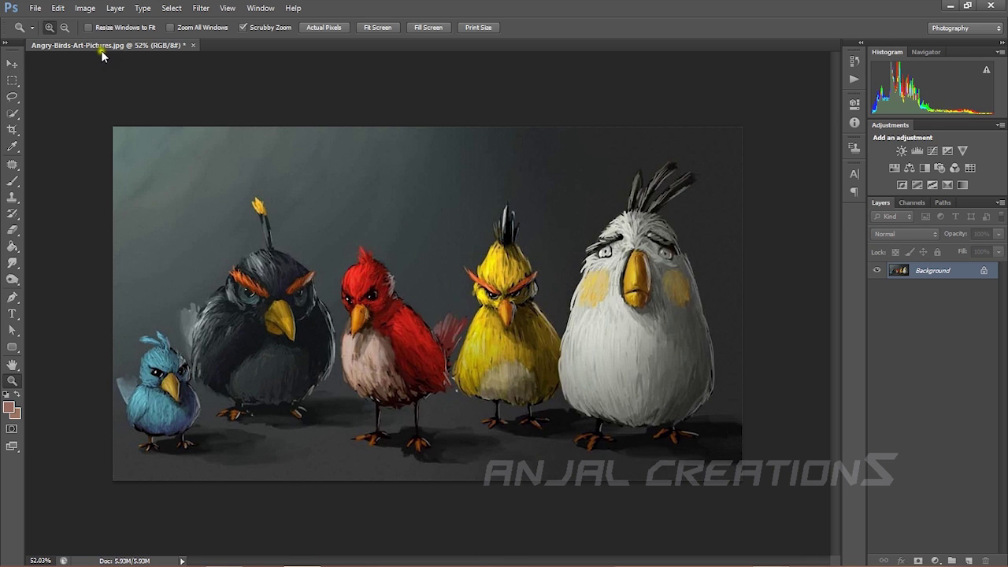
left_click(59, 8)
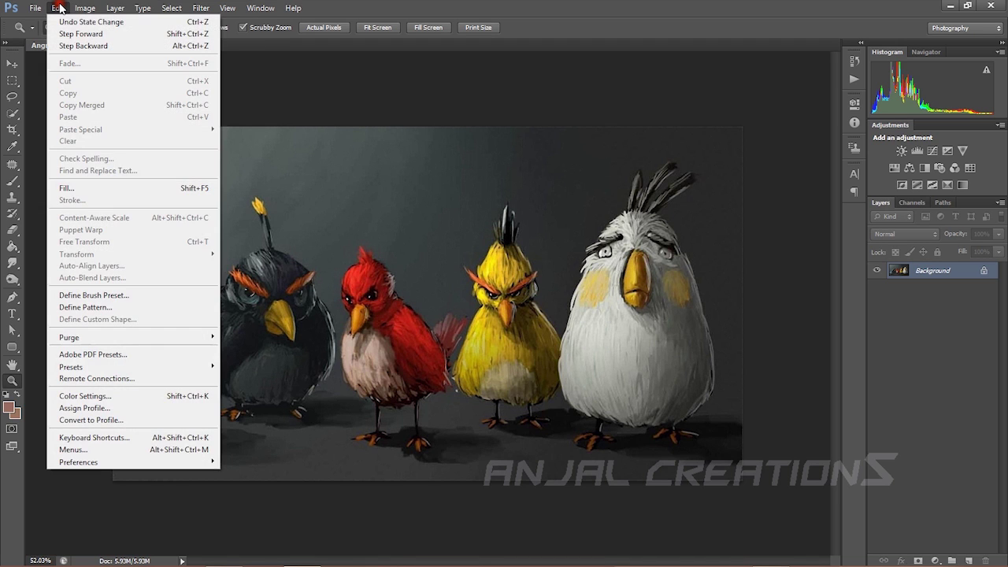
left_click(139, 34)
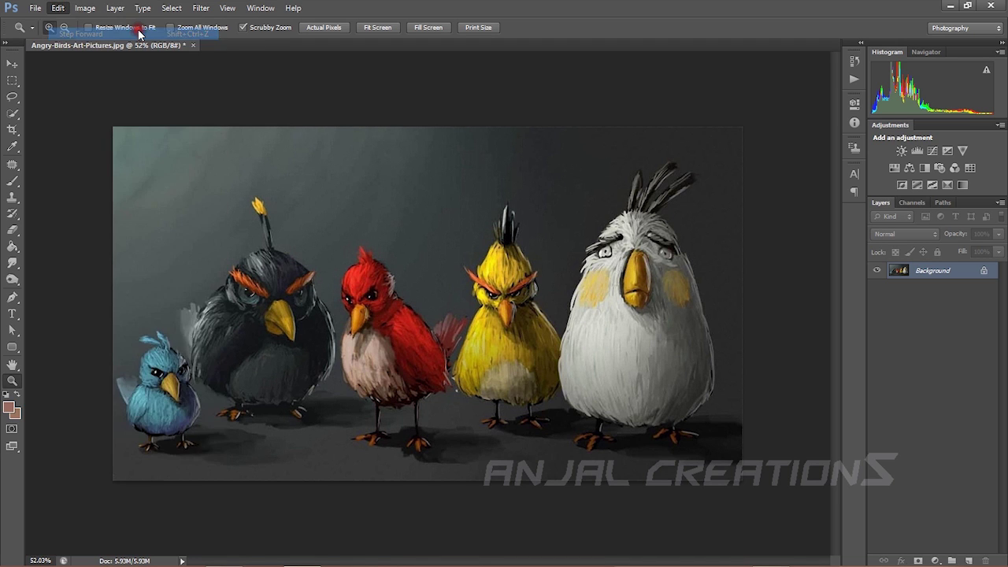
key("ctrl+alt+z")
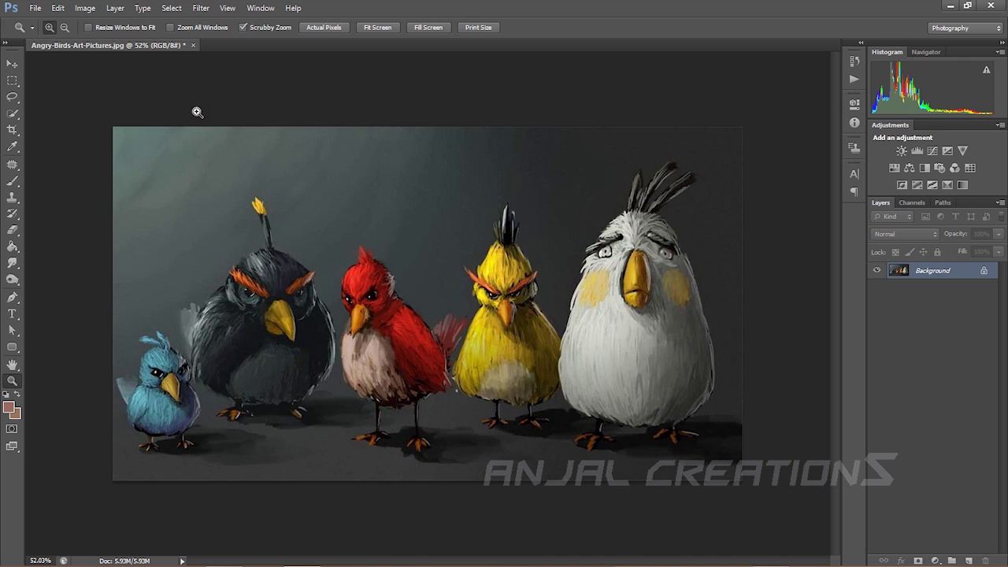
key("ctrl+shift+z")
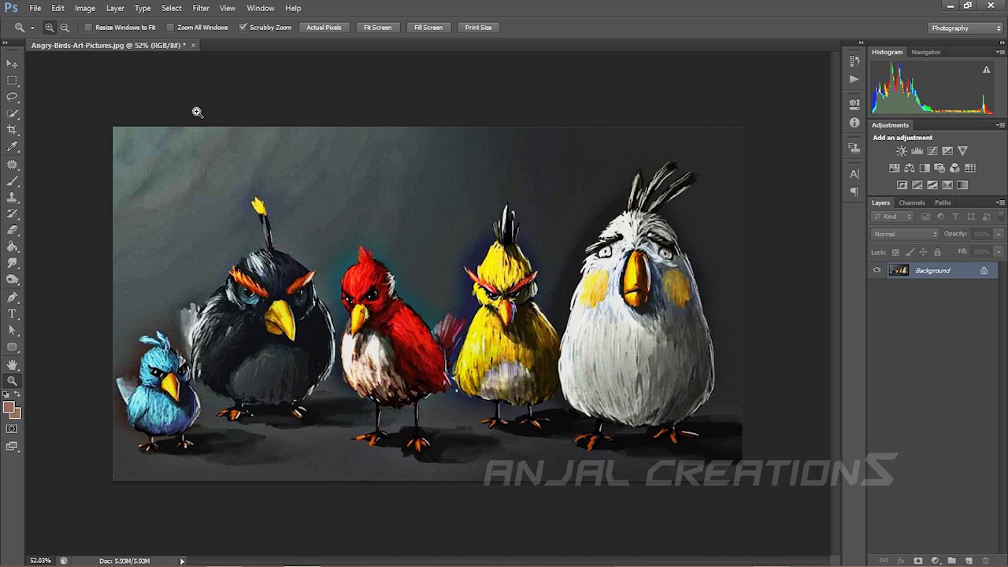
key("ctrl+alt+z")
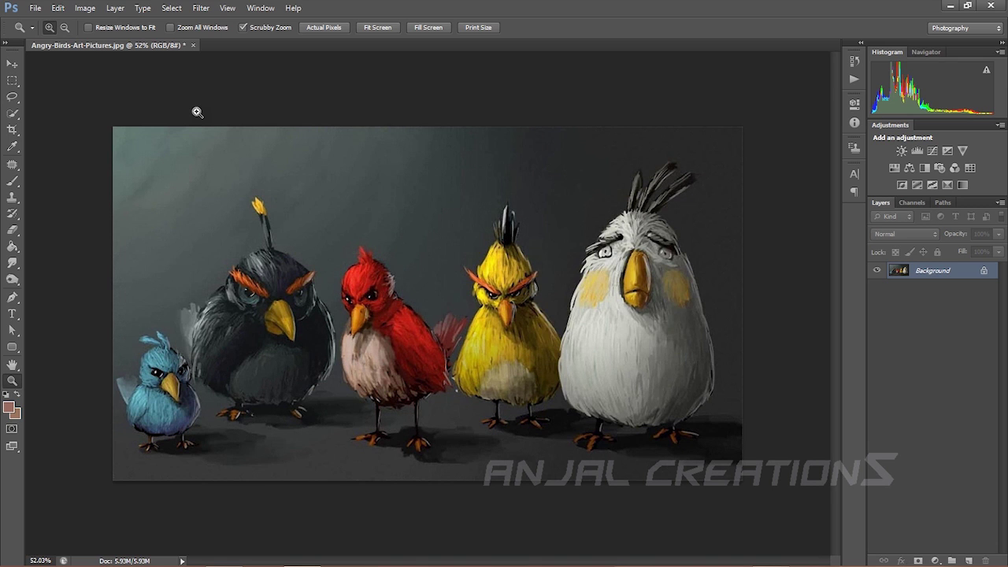
key("ctrl+shift+z")
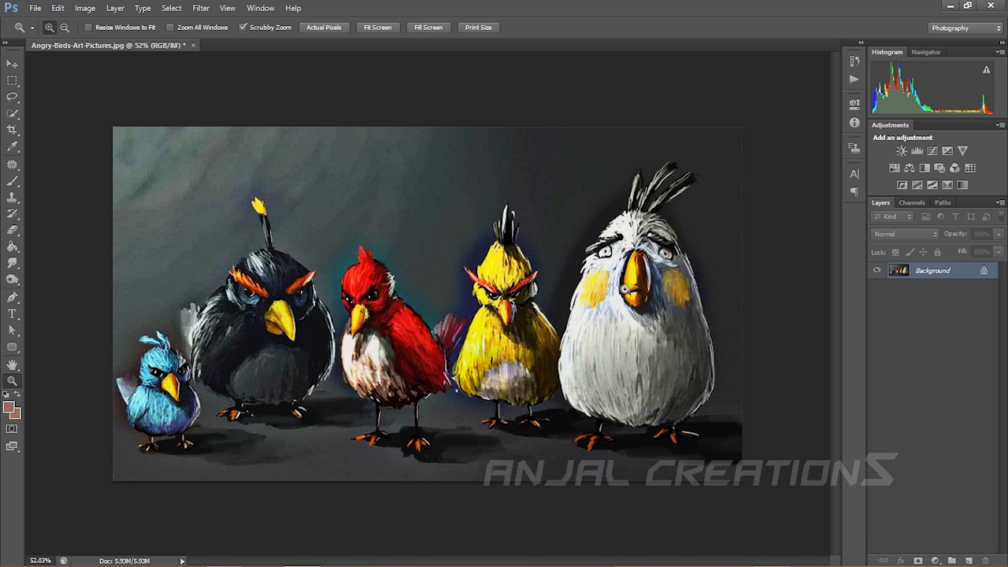
left_click(200, 8)
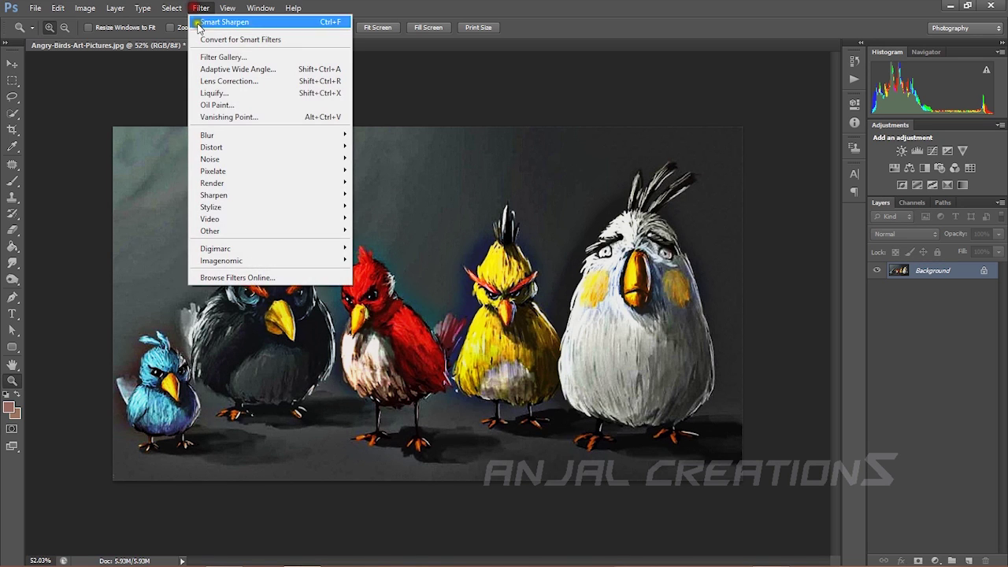
- Open Oil Paint and set Scale 10, Shine 10, Angular Direction 360 and Cleanliness 0.9
left_click(243, 104)
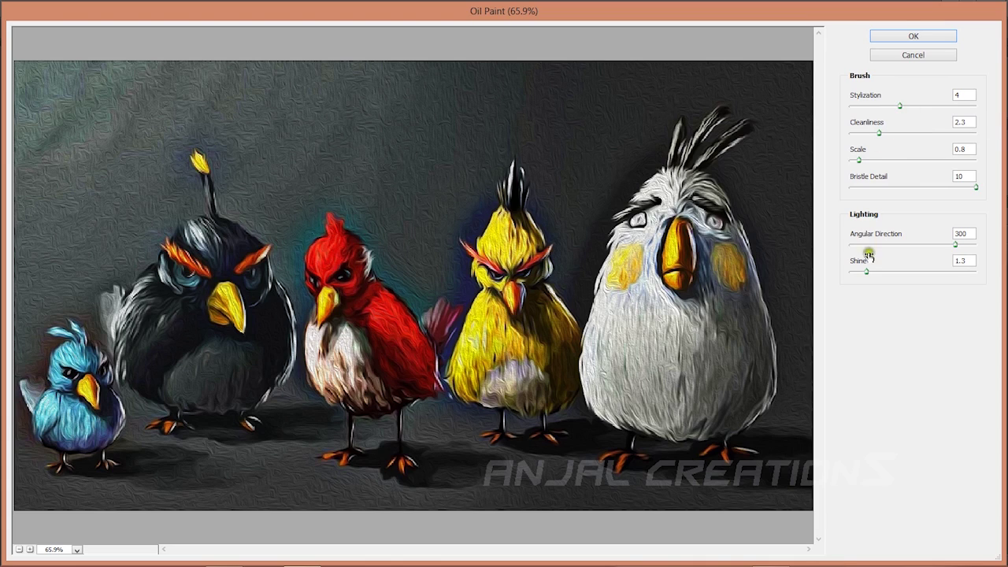
mouse_move(867, 269)
left_mouse_down()
mouse_move(979, 291)
mouse_move(966, 276)
left_mouse_up()
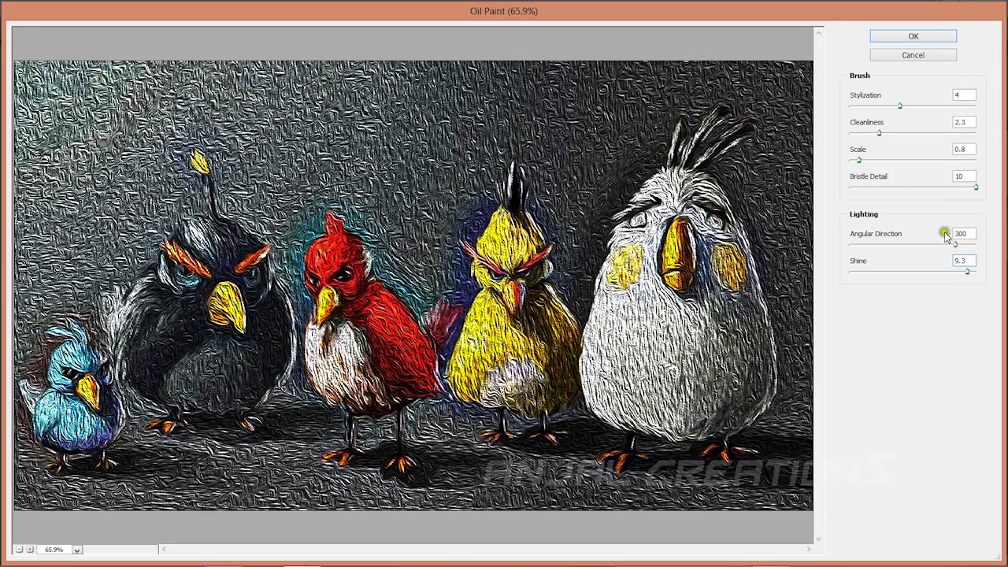
left_click_drag(858, 161, 991, 173)
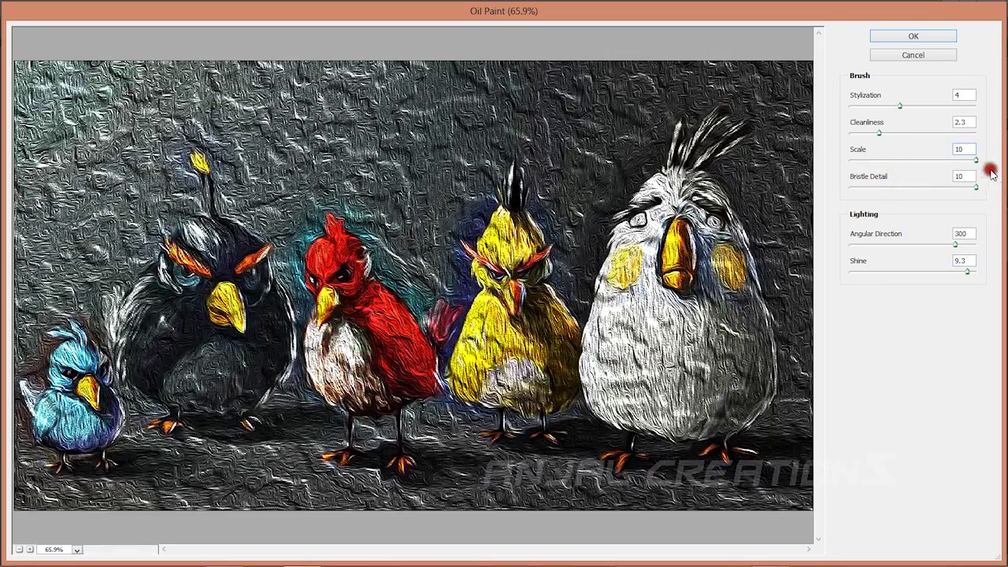
mouse_move(955, 244)
left_mouse_down()
mouse_move(842, 252)
mouse_move(984, 251)
mouse_move(963, 275)
mouse_move(989, 277)
left_mouse_up()
left_click(976, 276)
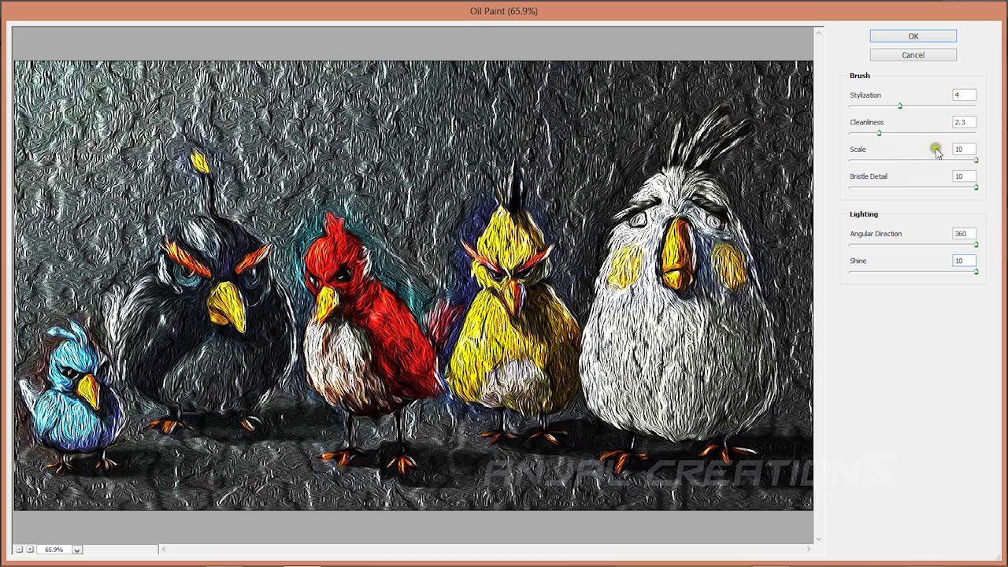
left_click_drag(880, 133, 862, 140)
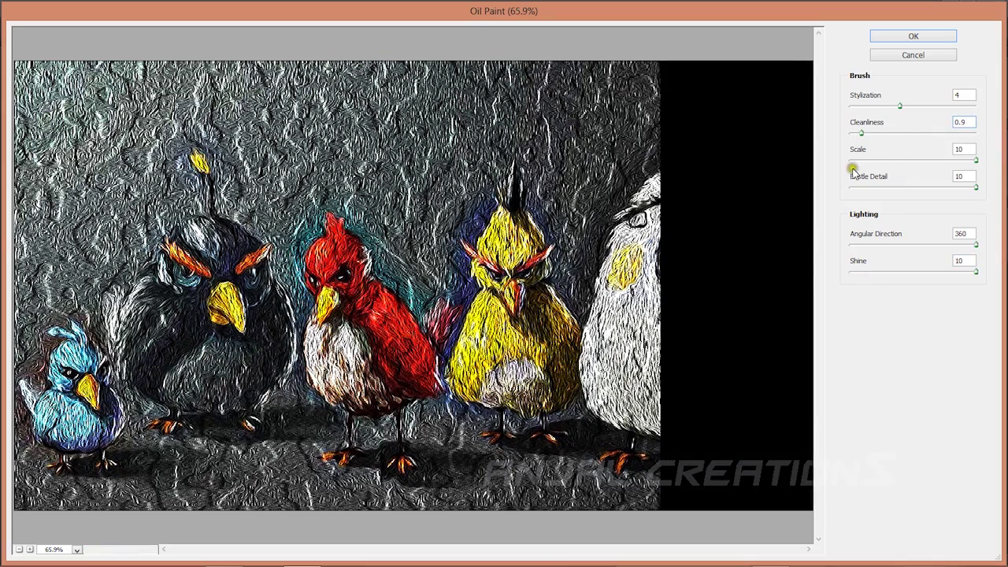
- Adjust the Oil Paint sliders to Cleanliness 4.5, Shine 0 and Stylization 5.05, leaving Scale at 10
mouse_move(866, 134)
left_mouse_down()
mouse_move(884, 138)
mouse_move(911, 105)
mouse_move(975, 105)
left_mouse_up()
left_click_drag(884, 138, 983, 139)
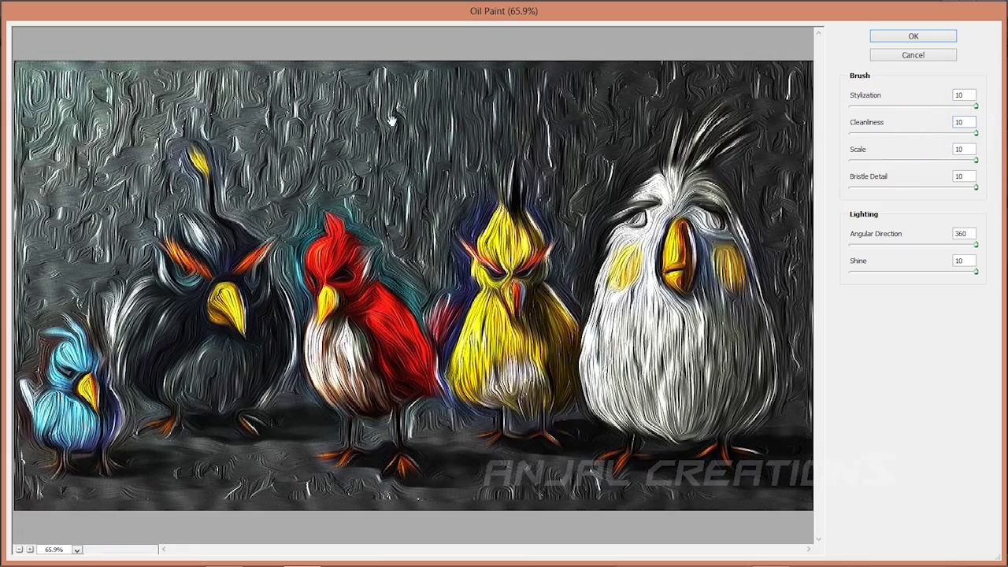
mouse_move(975, 272)
left_mouse_down()
mouse_move(997, 291)
mouse_move(963, 292)
mouse_move(974, 277)
mouse_move(983, 292)
mouse_move(939, 270)
mouse_move(913, 299)
mouse_move(864, 277)
mouse_move(861, 344)
left_mouse_up()
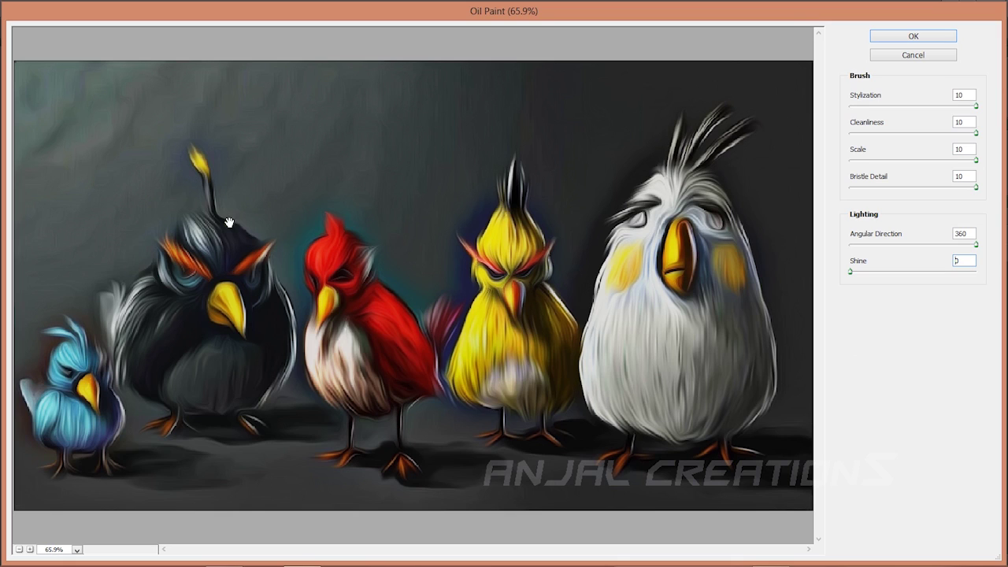
left_click(964, 261)
left_click_drag(974, 135, 906, 134)
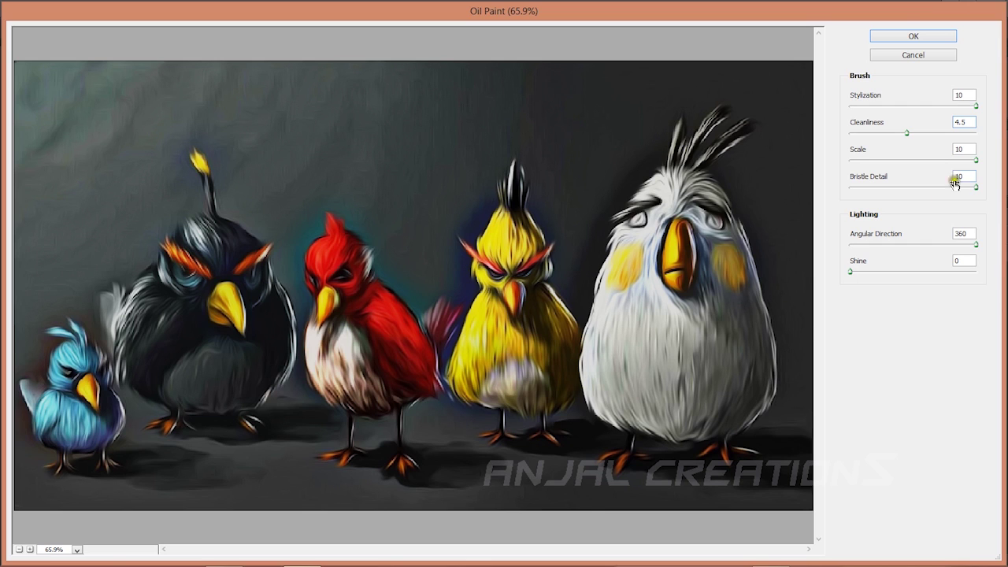
left_click_drag(975, 105, 891, 105)
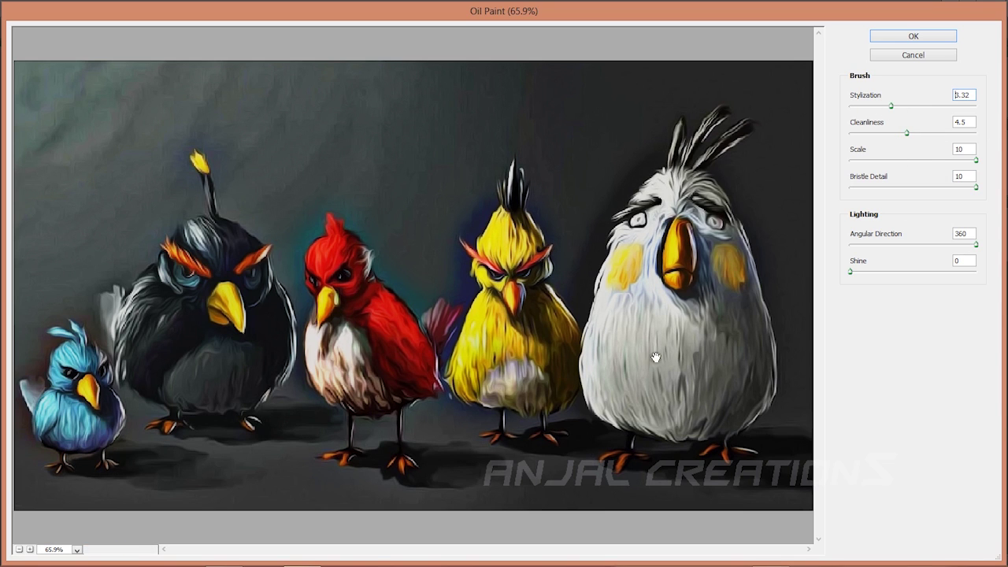
left_click_drag(935, 96, 935, 97)
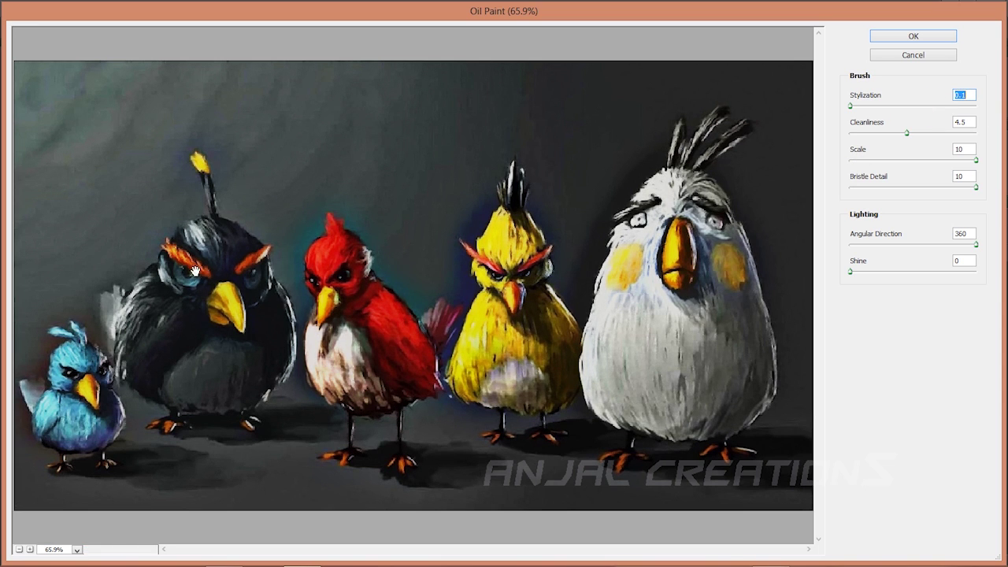
left_click_drag(850, 105, 913, 110)
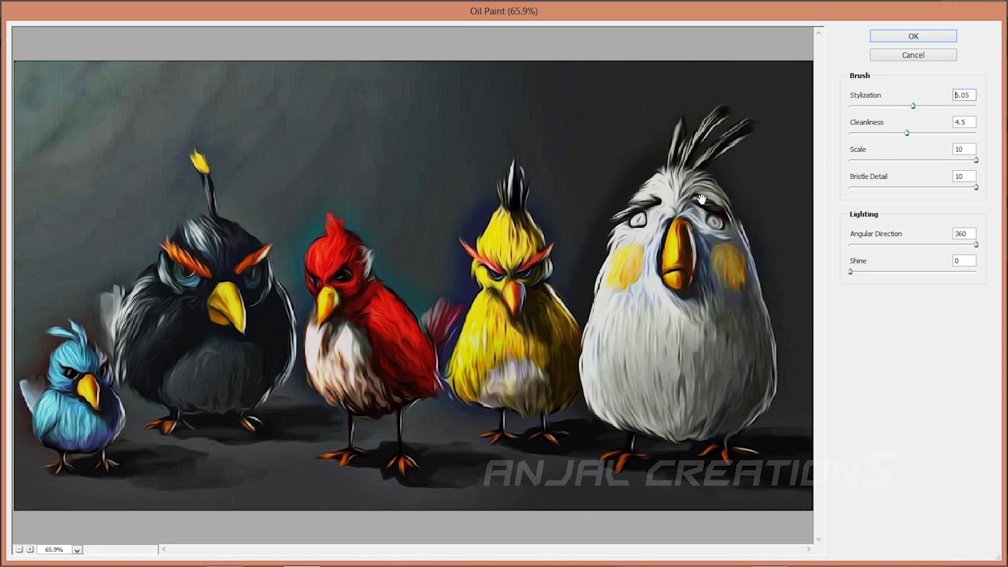
- Apply the Oil Paint filter and zoom in on the white bird's eye, then back out
left_click(912, 36)
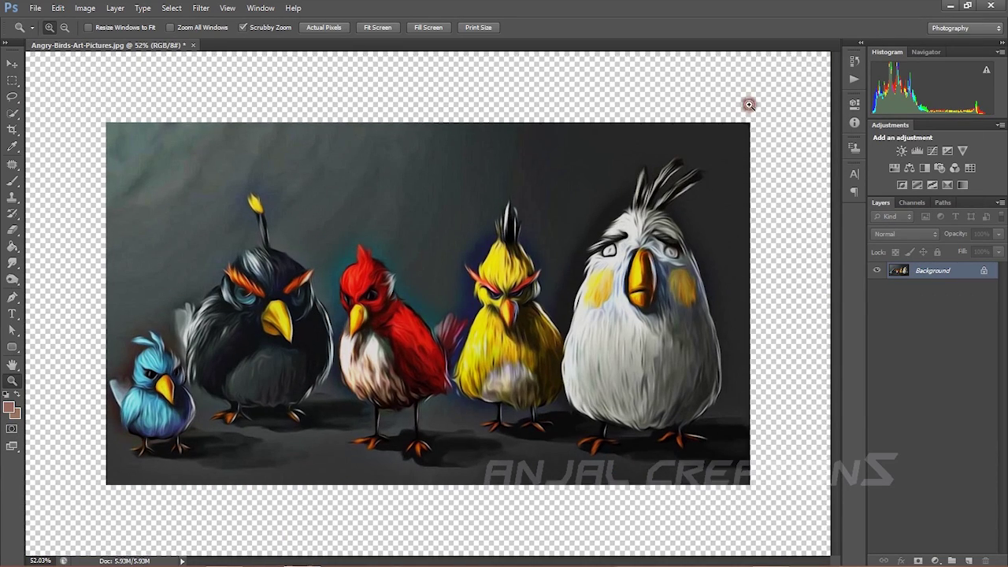
left_click(748, 105)
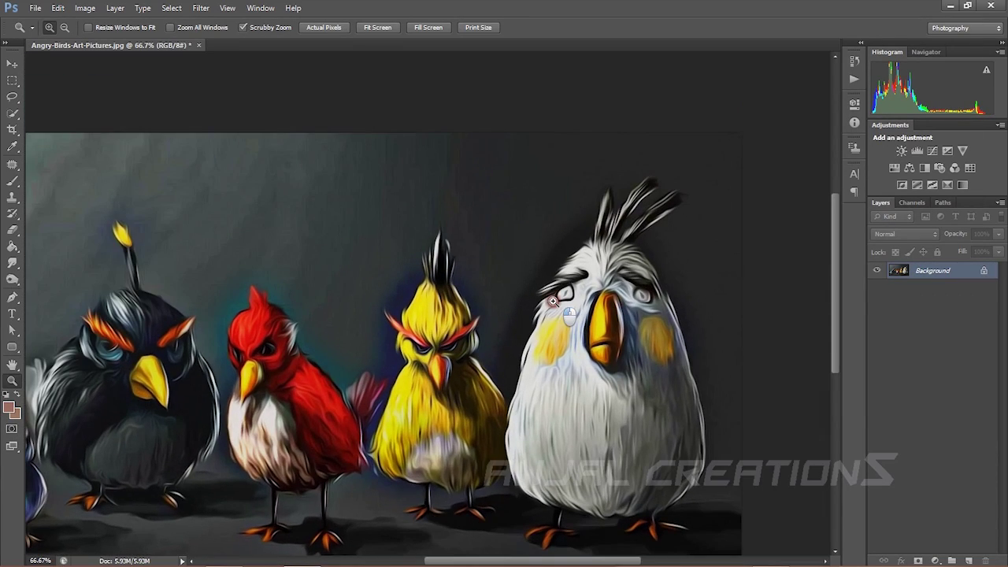
left_click(577, 288)
left_click(578, 288)
scroll(510, 298, "down", 2)
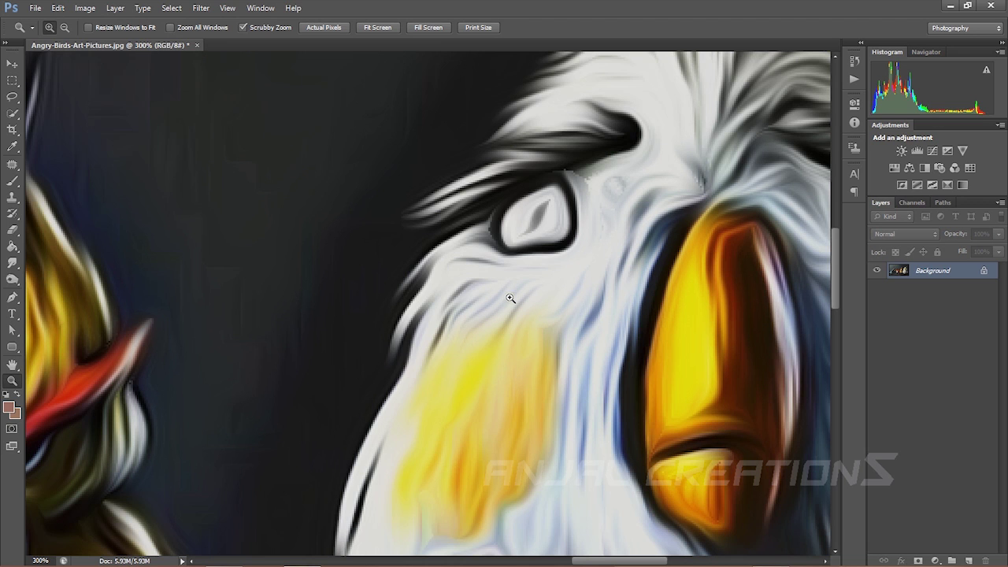
left_click(510, 299, "alt")
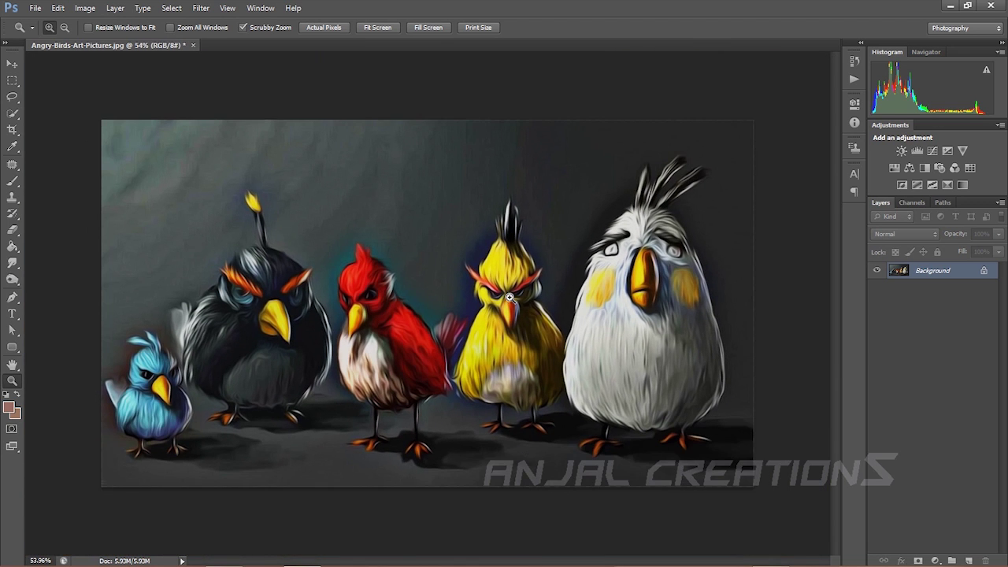
left_click(510, 298)
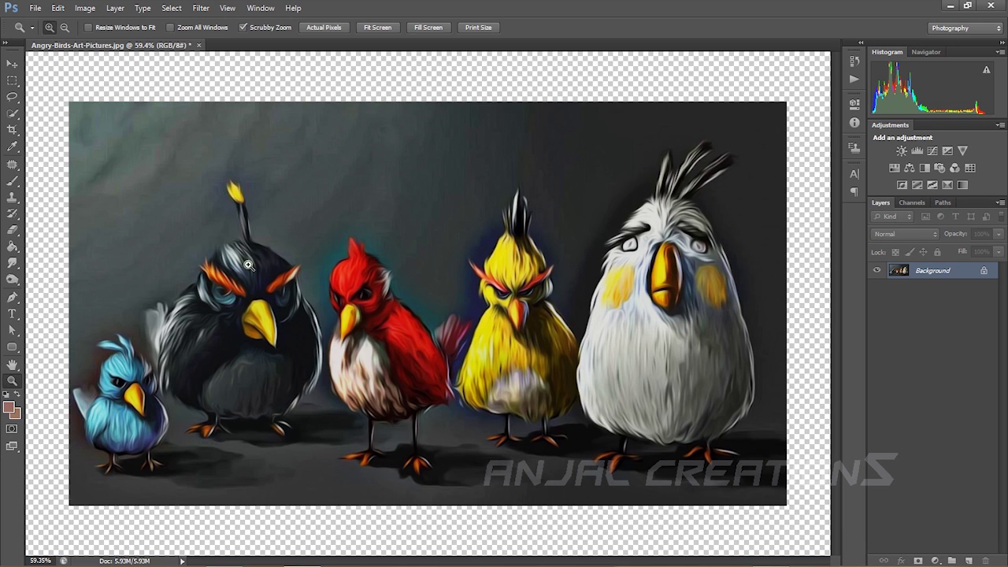
- With the Move tool active, undo and redo to compare against the unfiltered artwork, keeping the oil paint
left_click(11, 64)
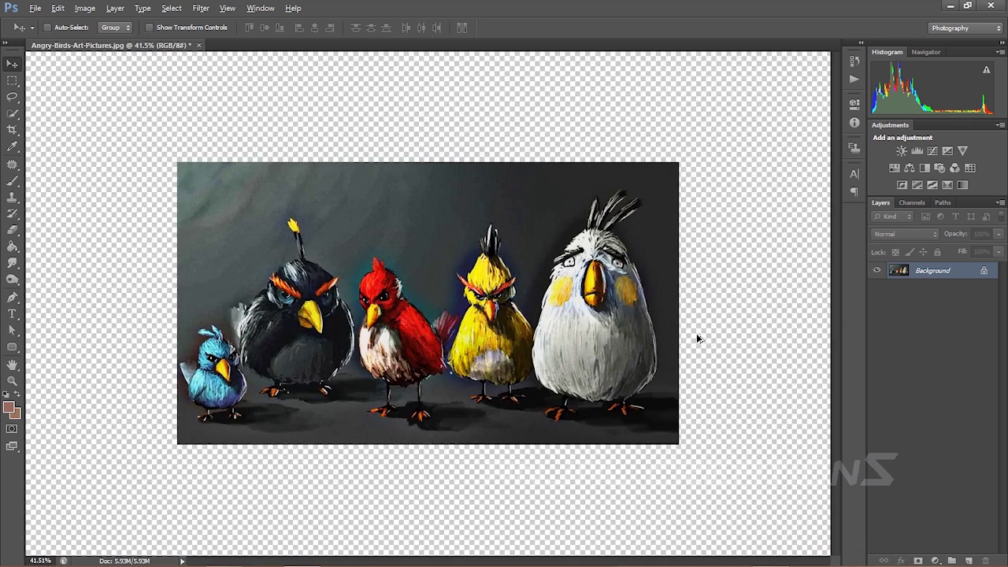
key("ctrl+z")
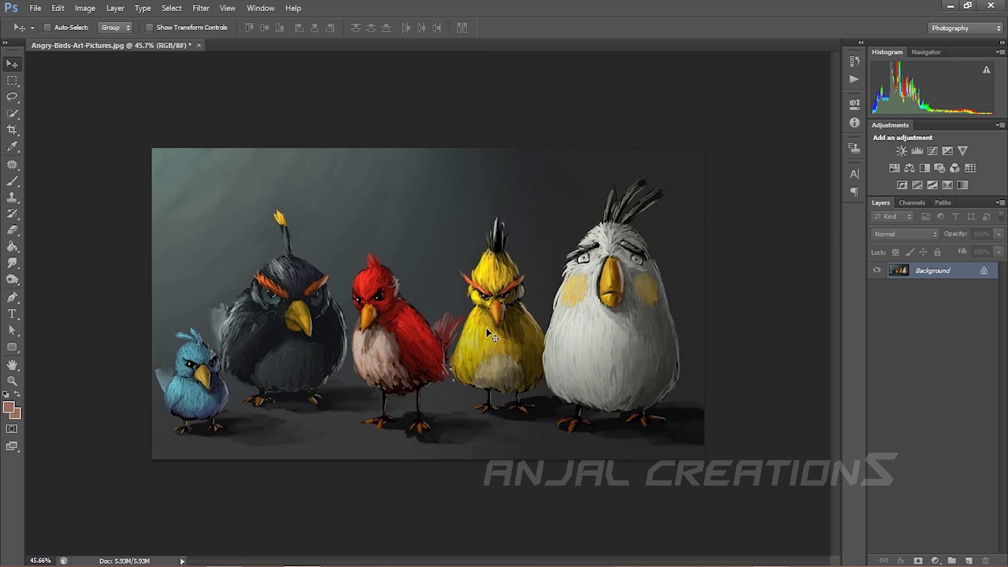
key("ctrl+z")
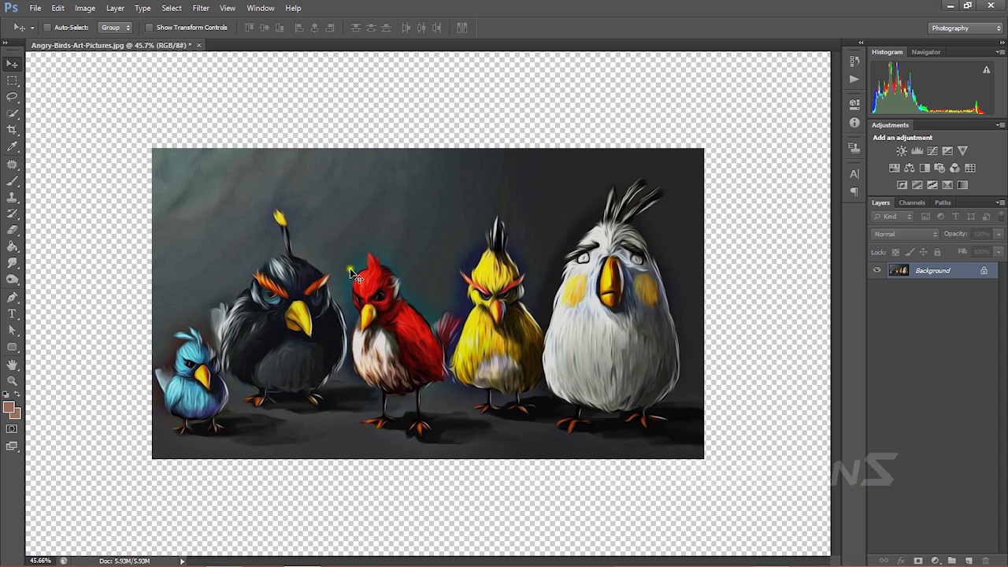
left_click(781, 227)
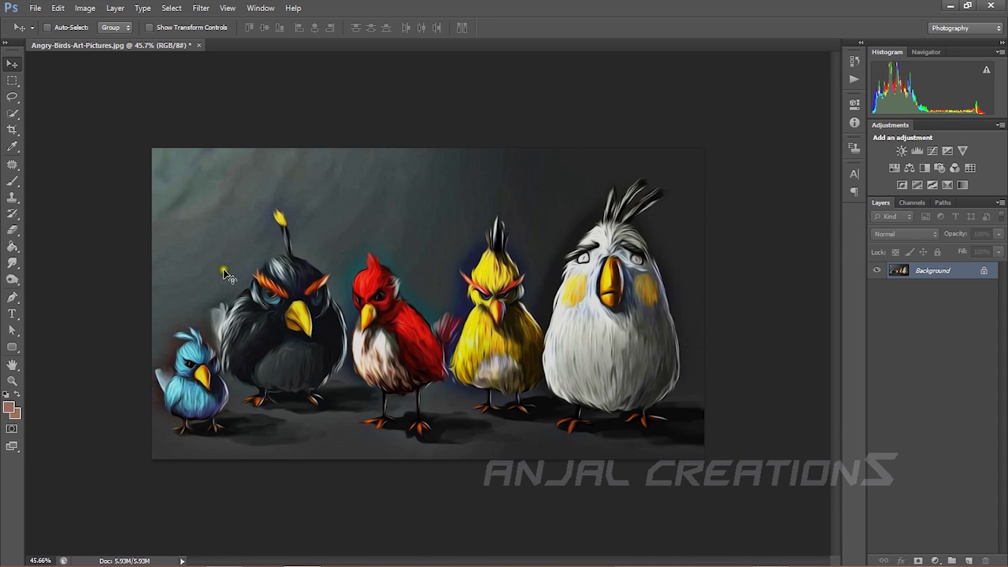
left_click(106, 9)
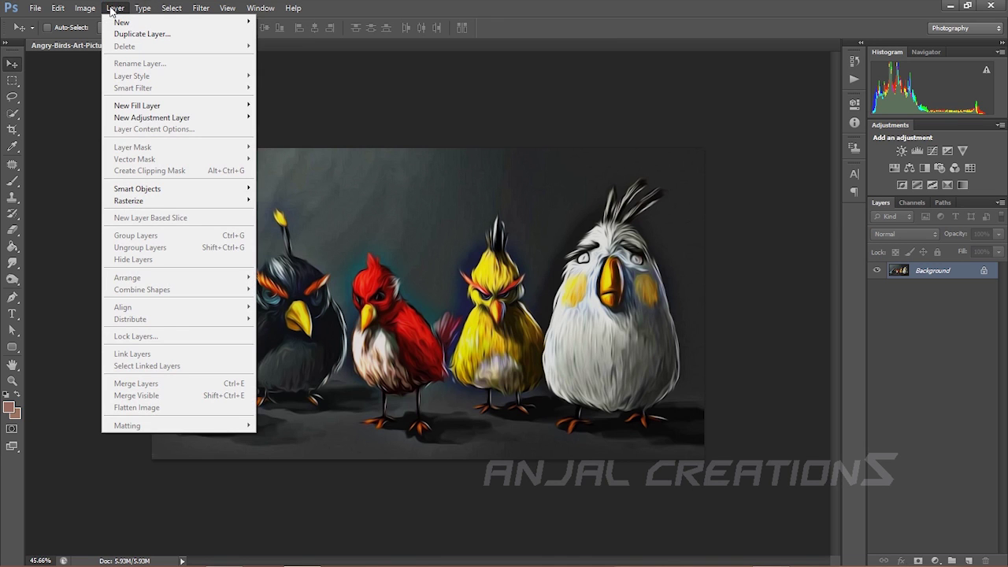
- Open Image > Adjustments > Shadows/Highlights and move the dialog aside to see the white bird
mouse_move(86, 11)
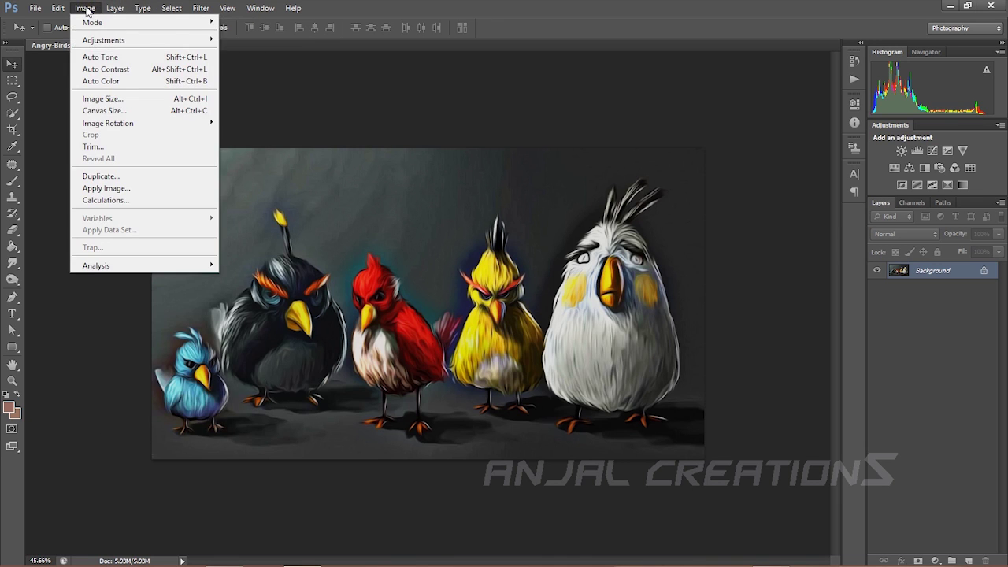
mouse_move(107, 41)
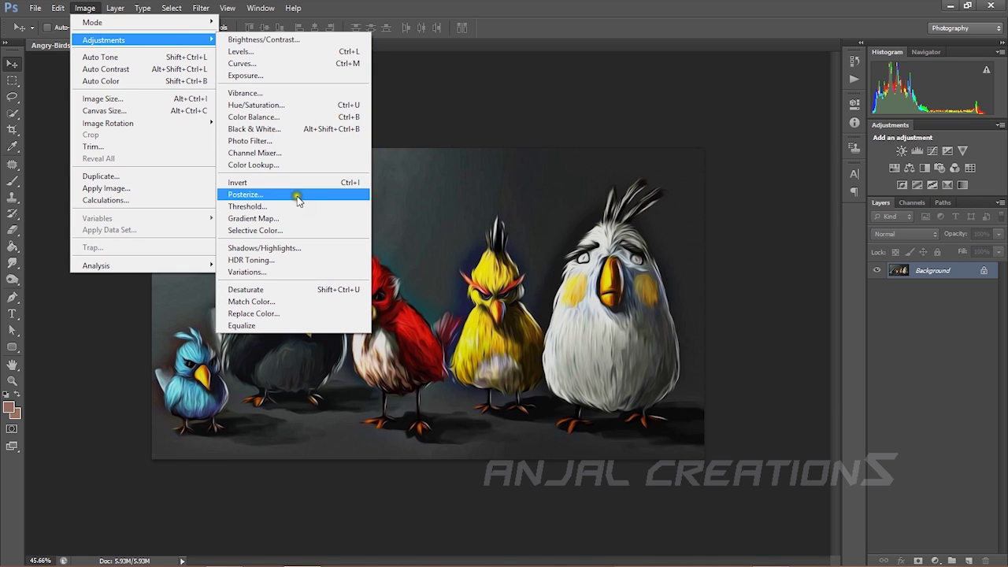
left_click(281, 249)
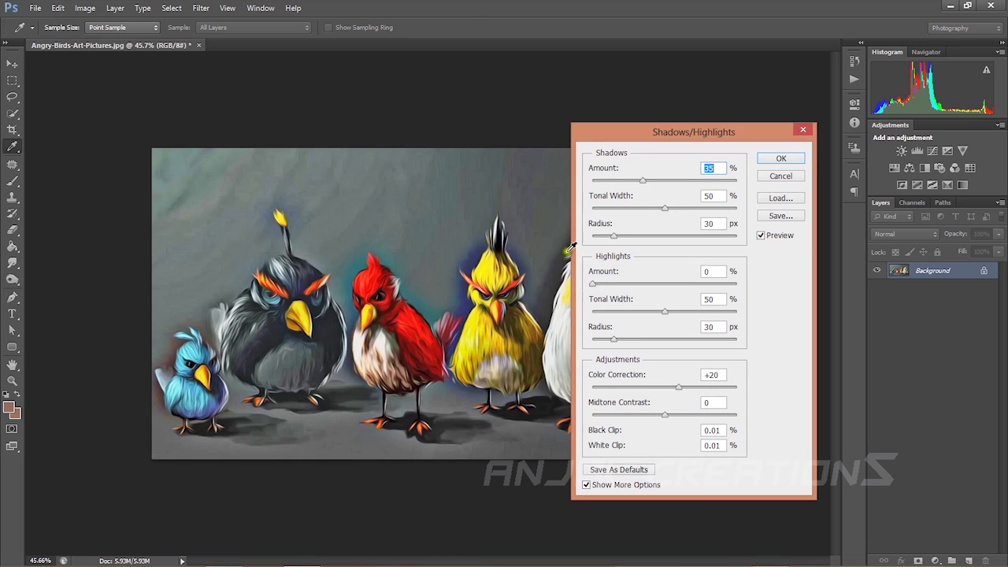
left_click_drag(647, 137, 816, 138)
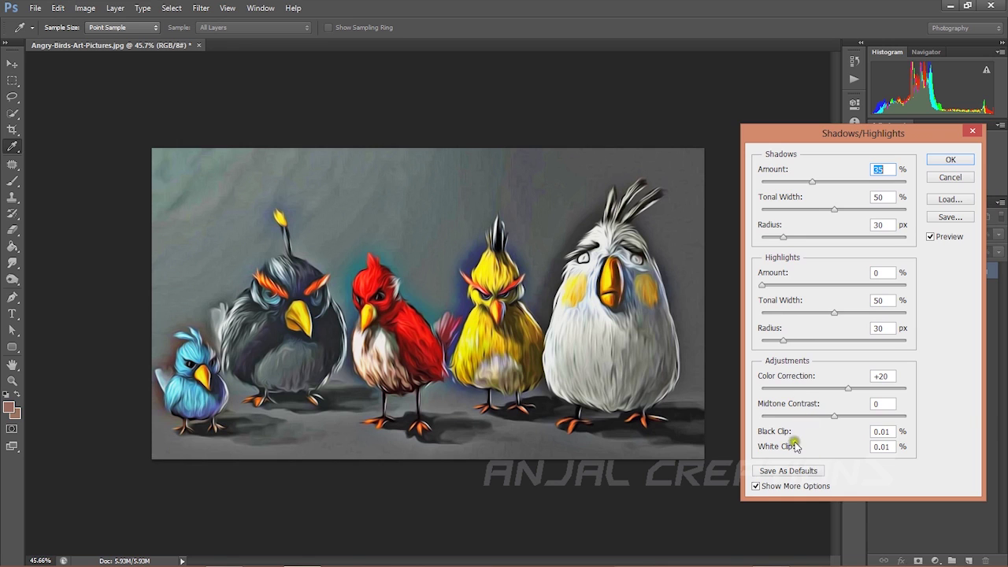
- Set Midtone Contrast +54, Highlights Amount 56% and Shadows Tonal Width 21%, then apply
left_click_drag(834, 415, 871, 414)
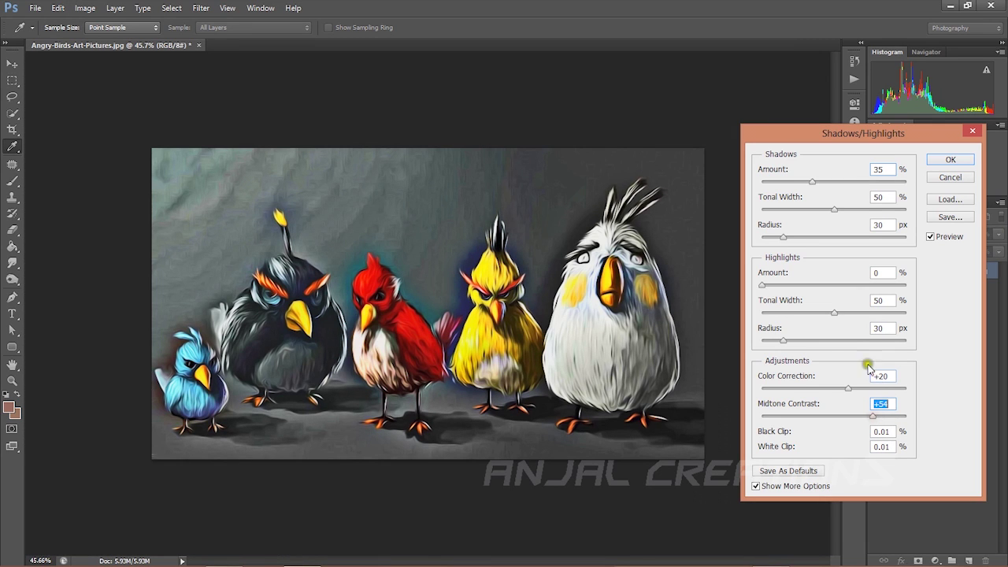
left_click(772, 287)
left_click_drag(774, 290, 844, 285)
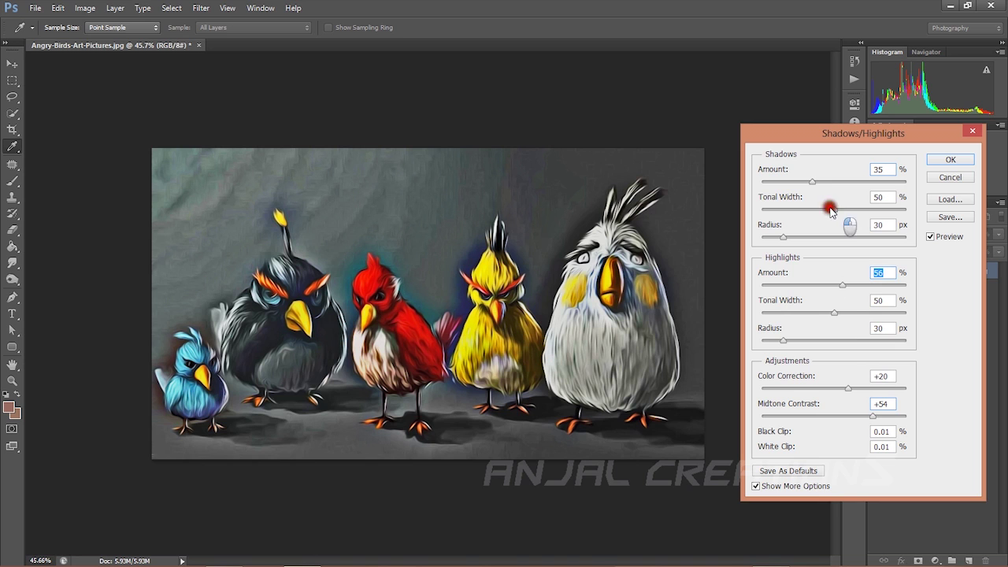
left_click_drag(834, 209, 792, 210)
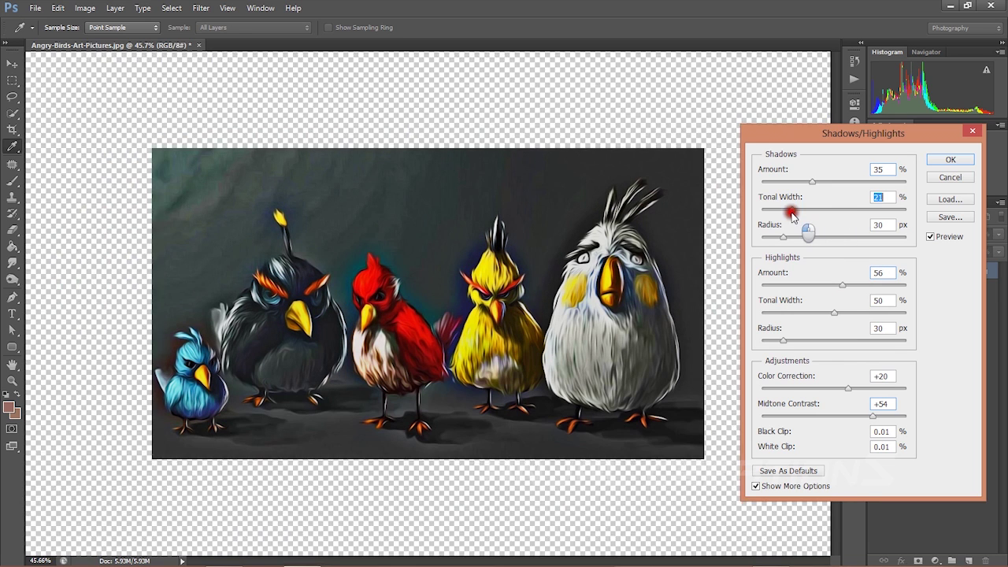
left_click(953, 159)
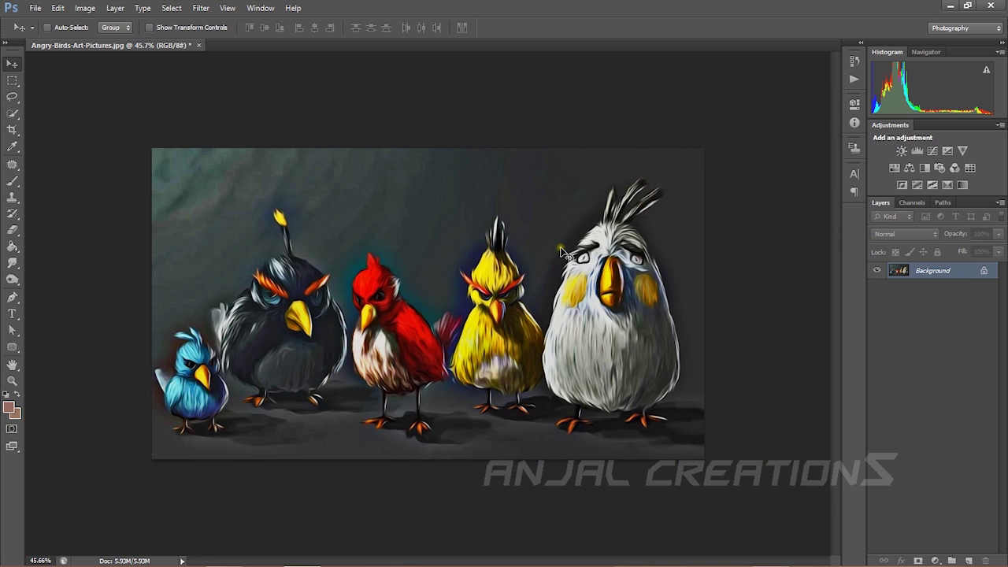
key("ctrl+z")
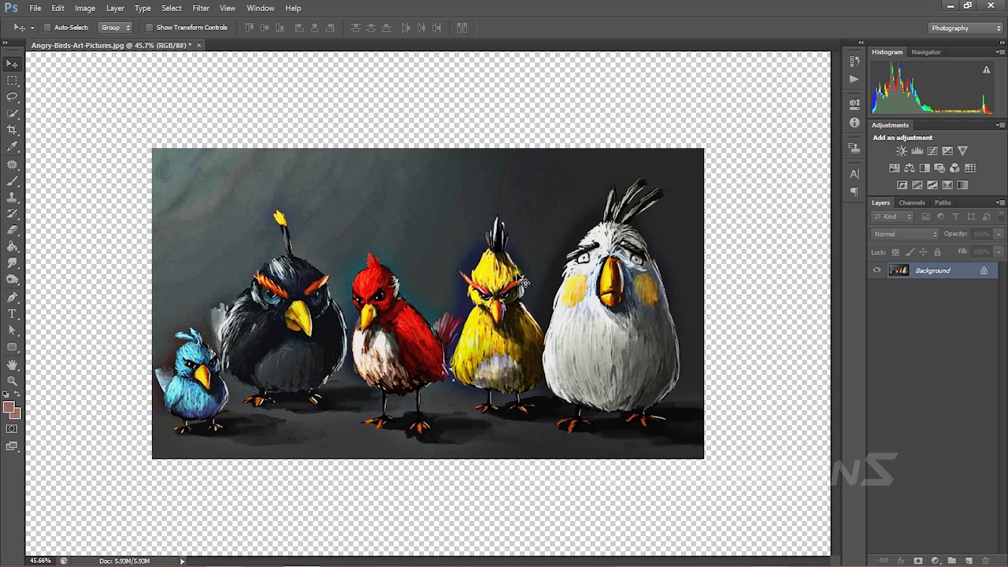
key("ctrl+z")
key("ctrl+f")
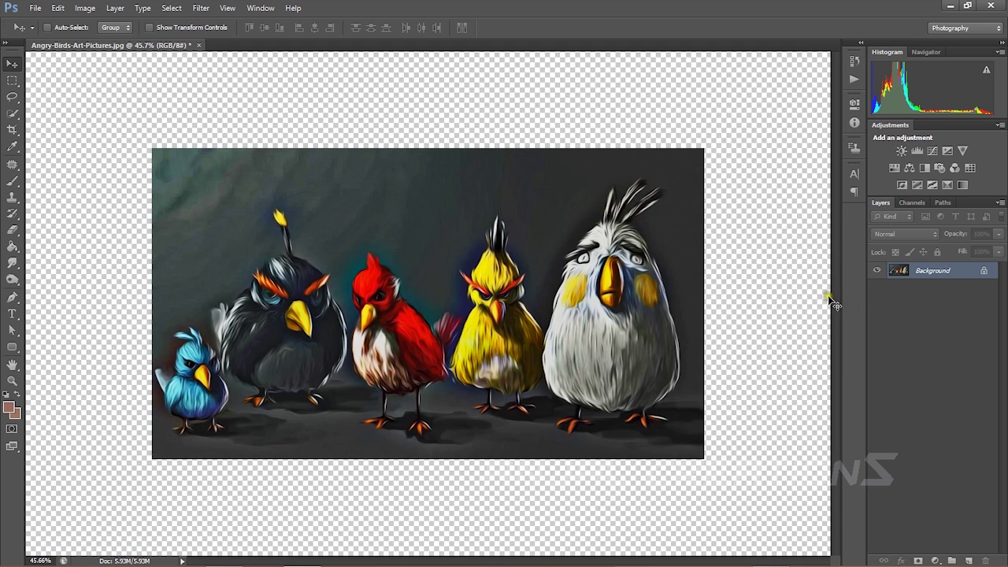
key("l")
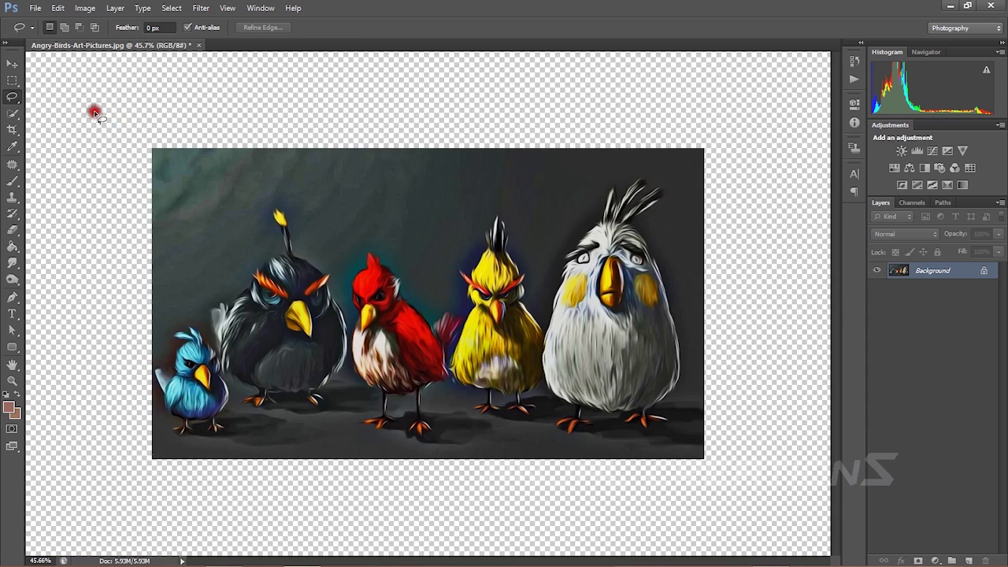
key("ctrl+z")
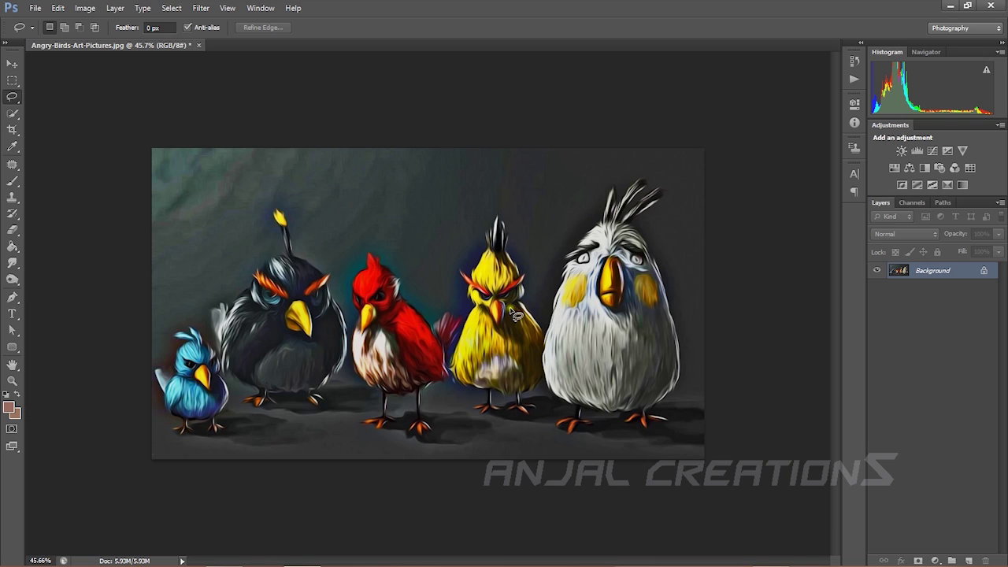
left_click(37, 9)
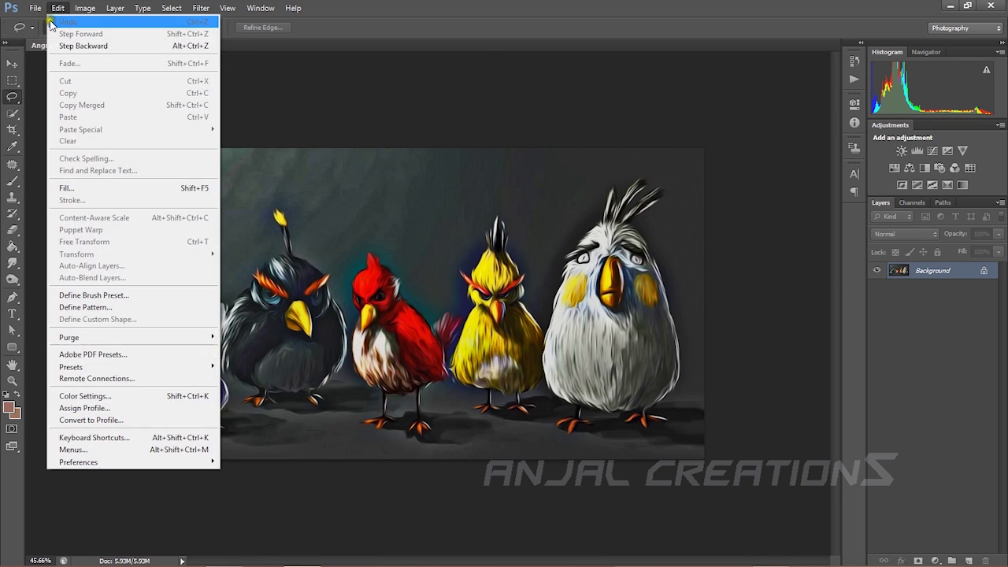
left_click(311, 63)
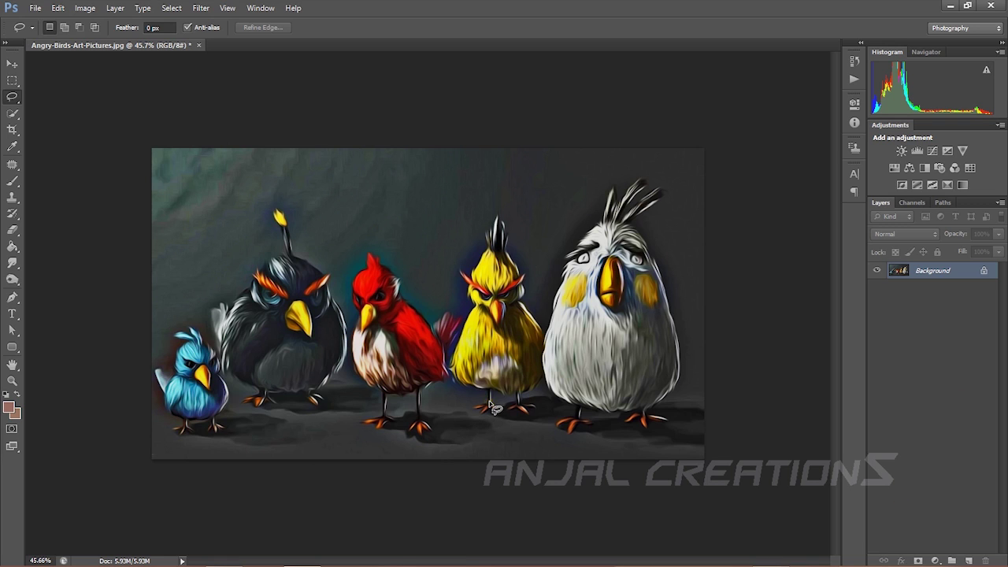
- Start File > Place and browse into the MASTER COLLECTIONS folder
left_click(40, 6)
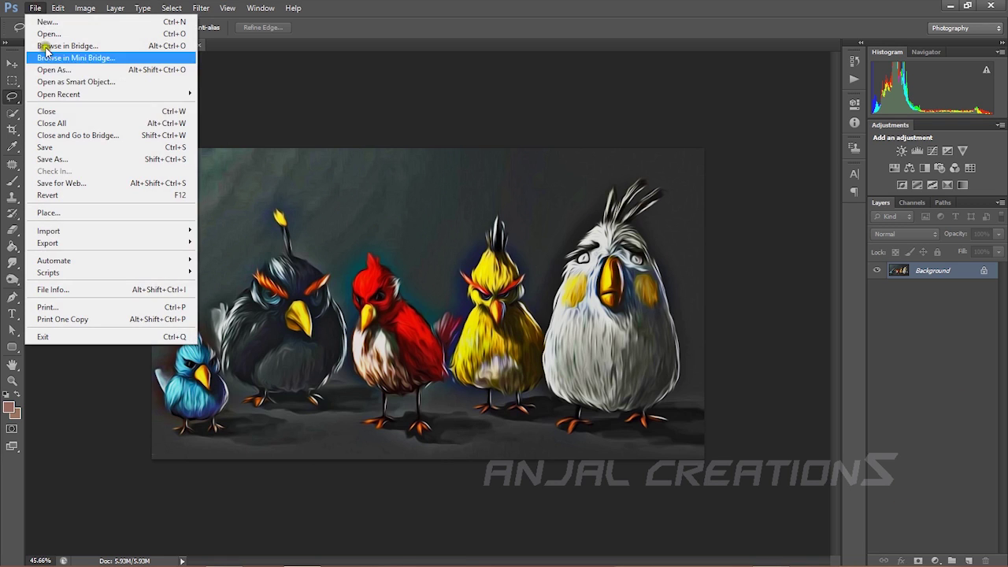
left_click(88, 217)
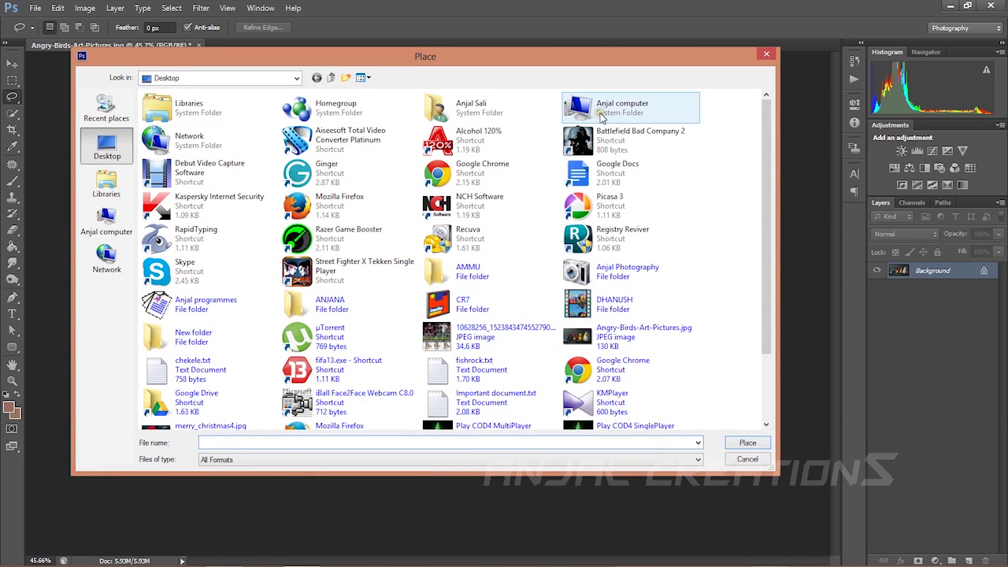
double_click(596, 274)
left_click(213, 121)
double_click(217, 123)
- Switch the file list to Large icons and place Untitled-1grg.png into the artwork
right_click(666, 213)
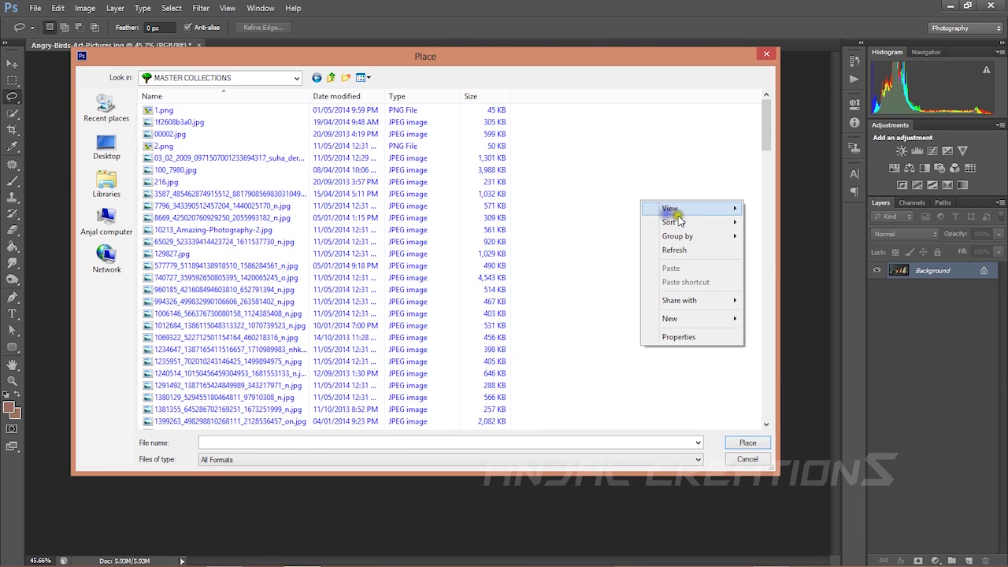
left_click(689, 211)
left_click(780, 222)
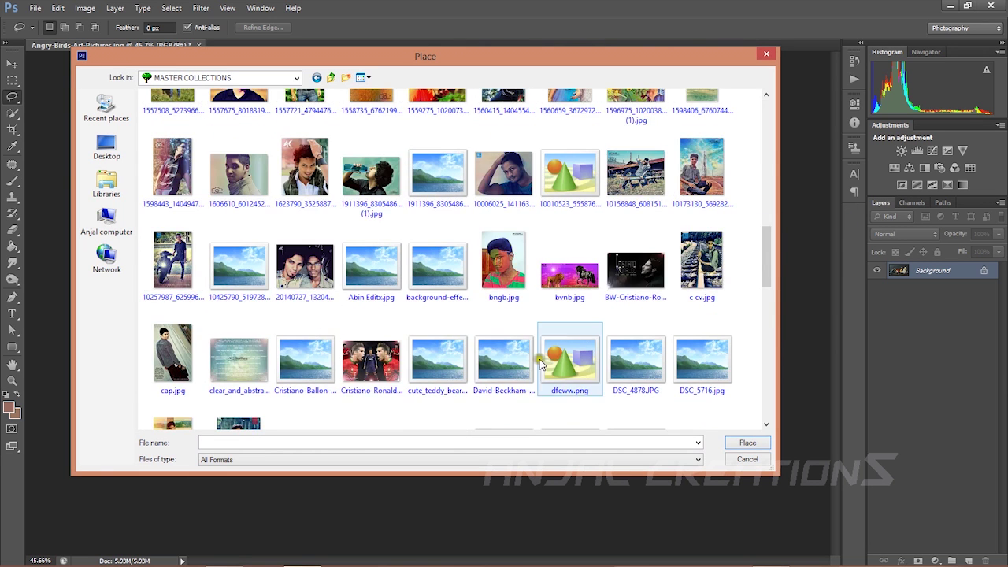
scroll(622, 356, "down", 10)
scroll(622, 356, "down", 2)
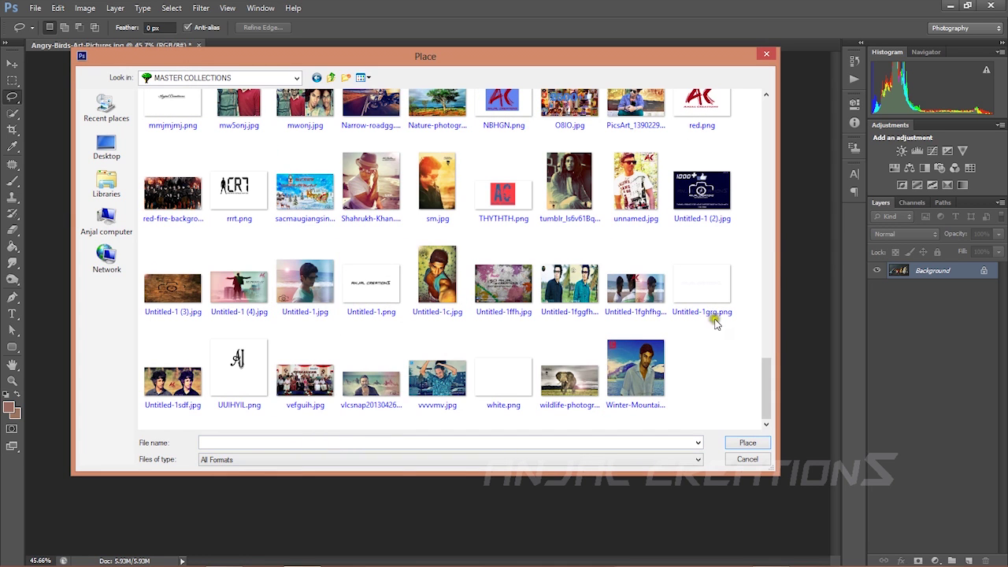
double_click(707, 297)
- Move the logo toward the top, scale it much larger, and set its layer opacity to 40%
left_click_drag(445, 311, 402, 171)
left_click_drag(435, 205, 512, 220)
left_click_drag(961, 238, 918, 250)
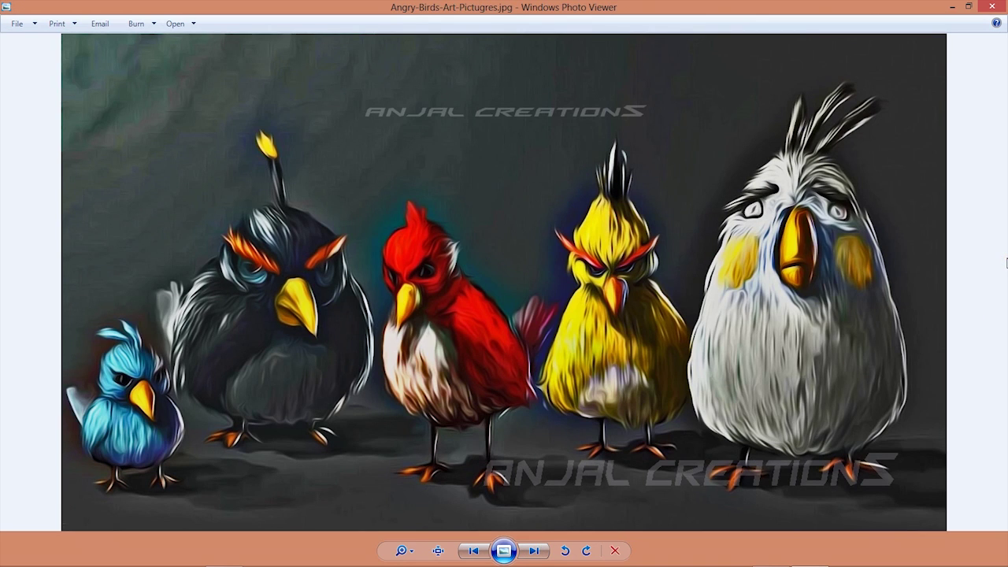
- Flip twice between the original Angry-Birds-Art-Pictures.jpg and the painted version, ending on the painted one
key("Right")
key("Left")
key("Right")
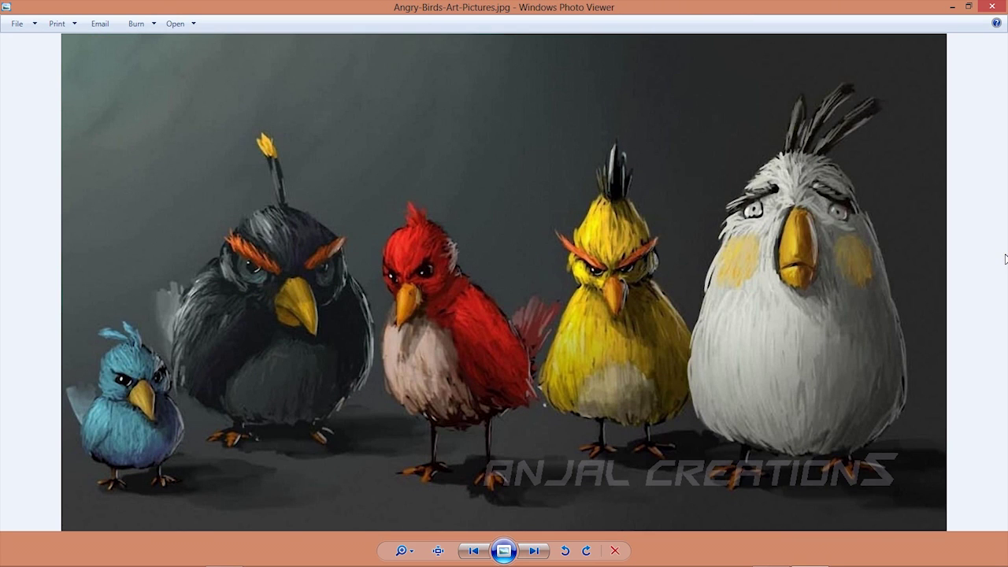
key("Left")
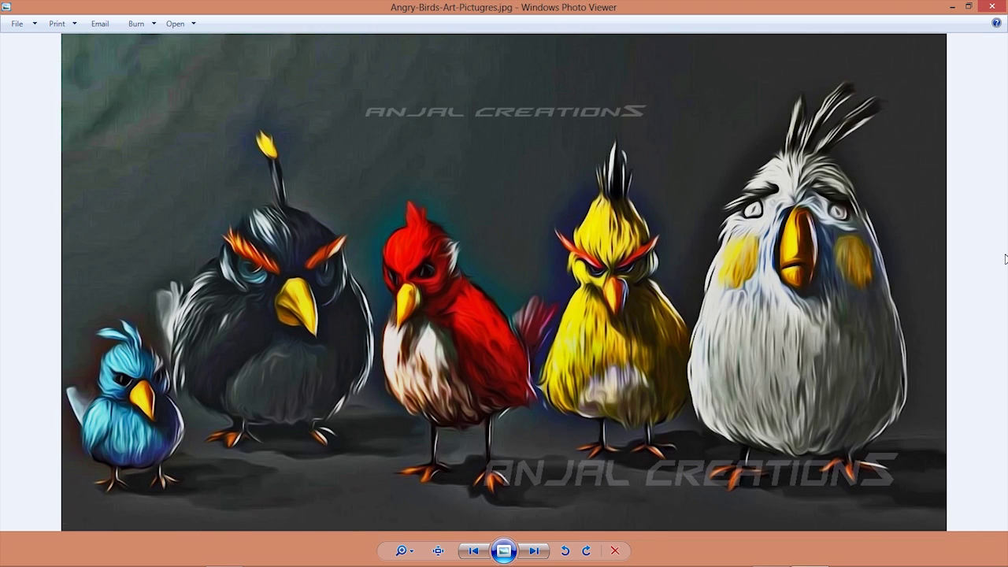